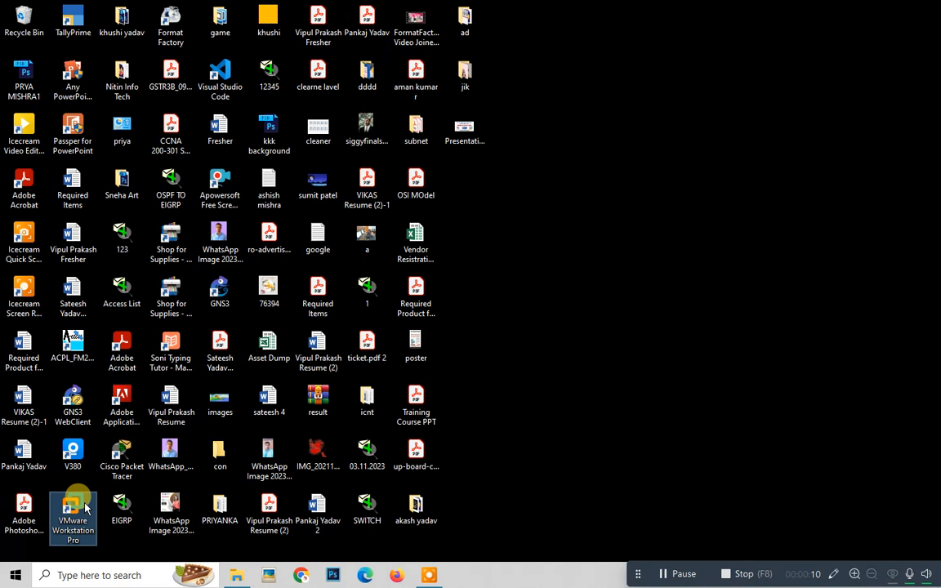
Launch VMware Workstation, power on the Windows Server 2019 virtual machine with device connection accepted, and show it full screen
double_click(81, 506)
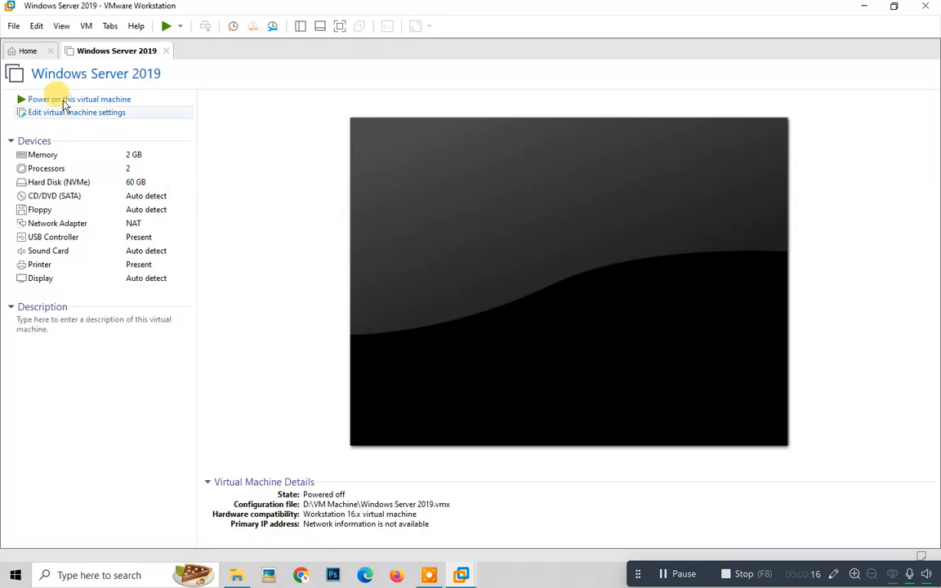
left_click(64, 102)
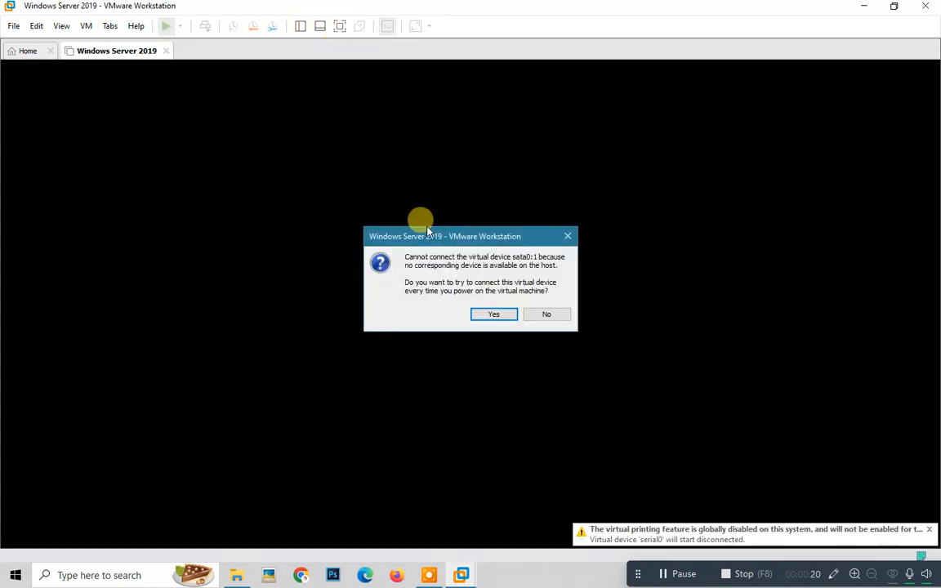
left_click(578, 423)
left_click(494, 316)
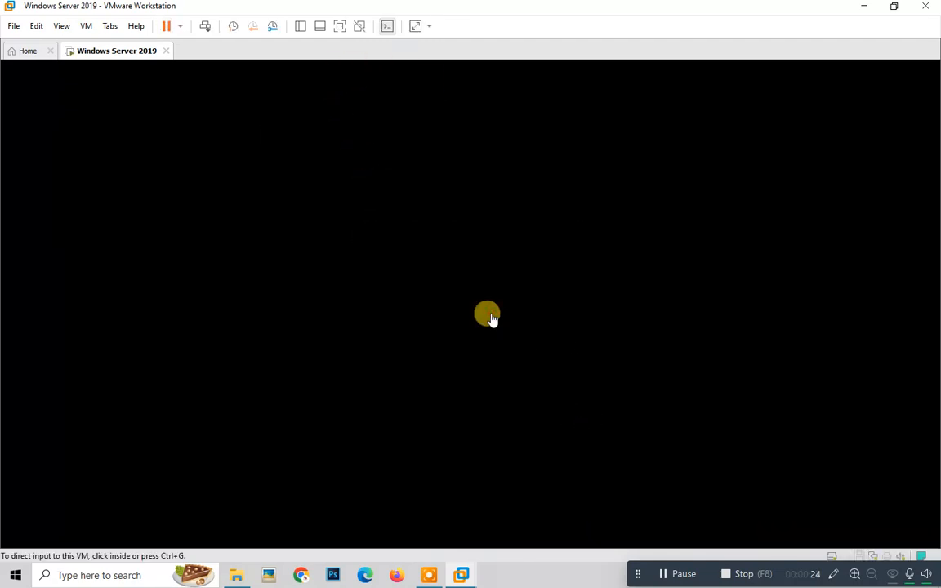
left_click(339, 27)
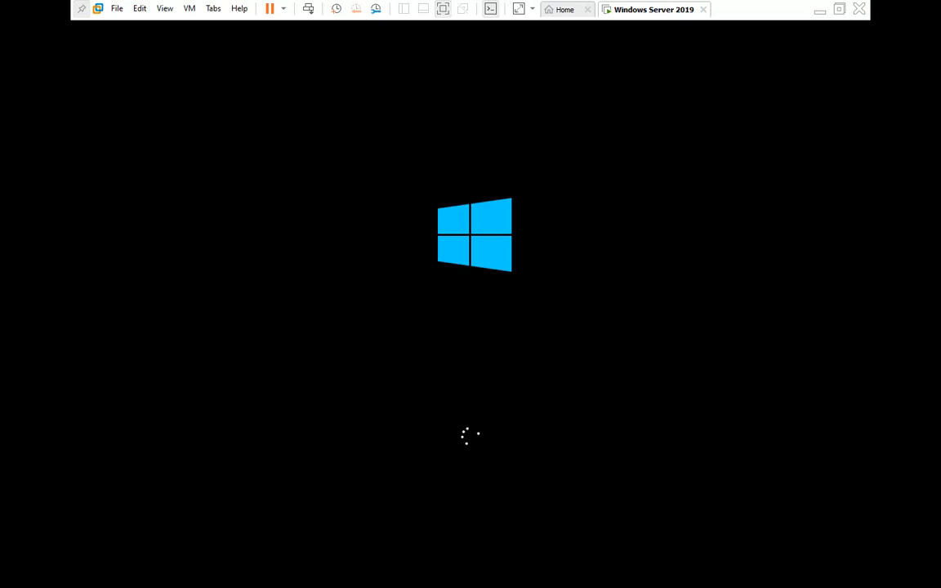
left_click(819, 10)
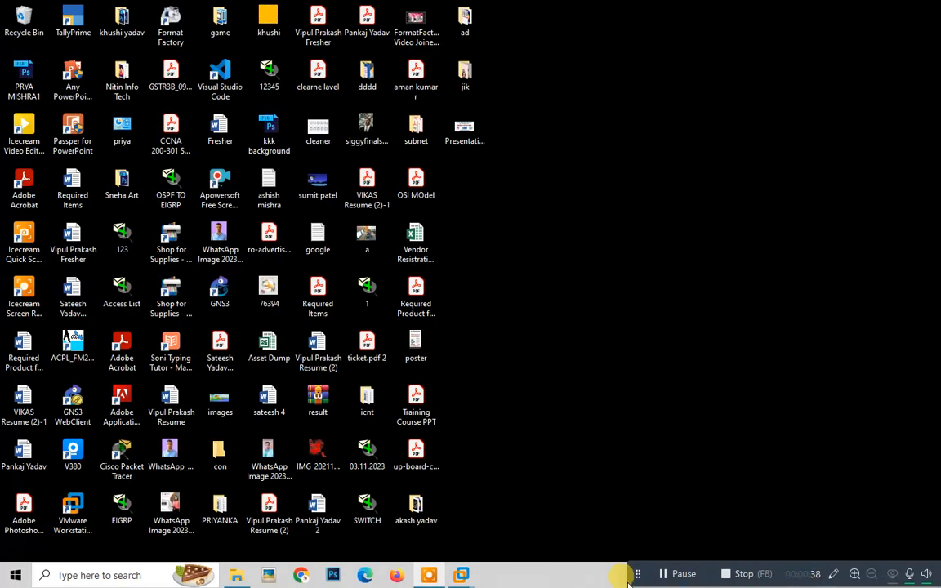
left_click(469, 575)
left_click(531, 493)
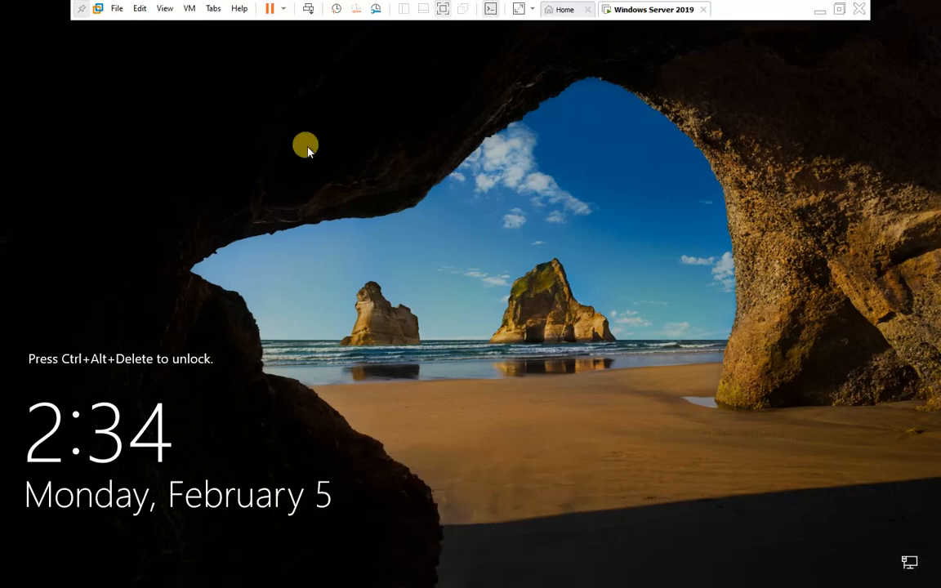
Unlock the virtual machine, sign in as Administrator with the account password, and unpin the full-screen toolbar
left_click(209, 10)
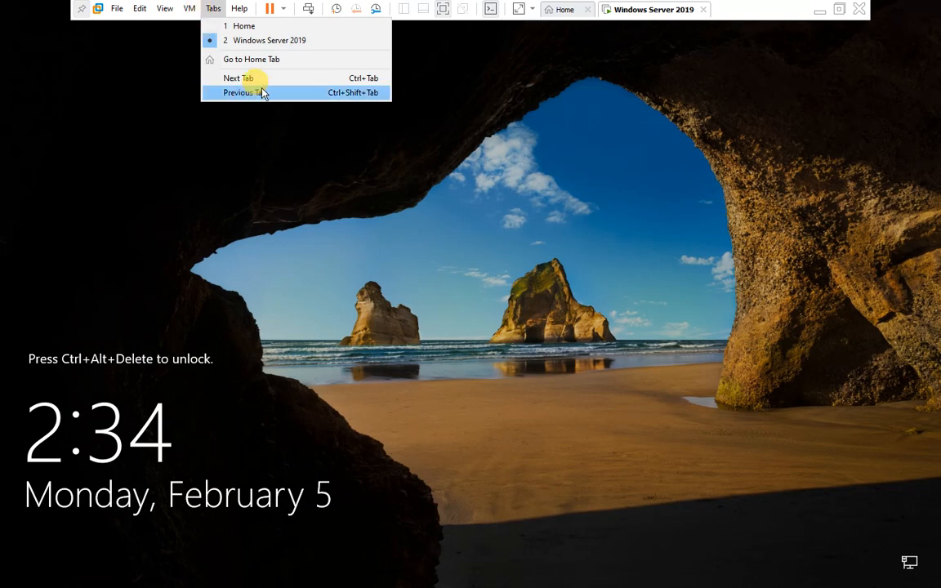
mouse_move(189, 9)
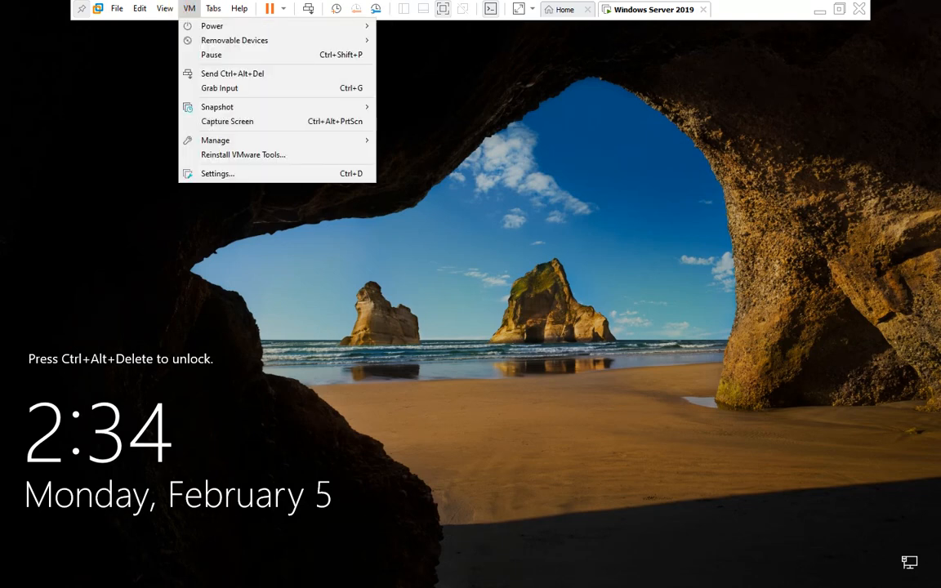
left_click(229, 73)
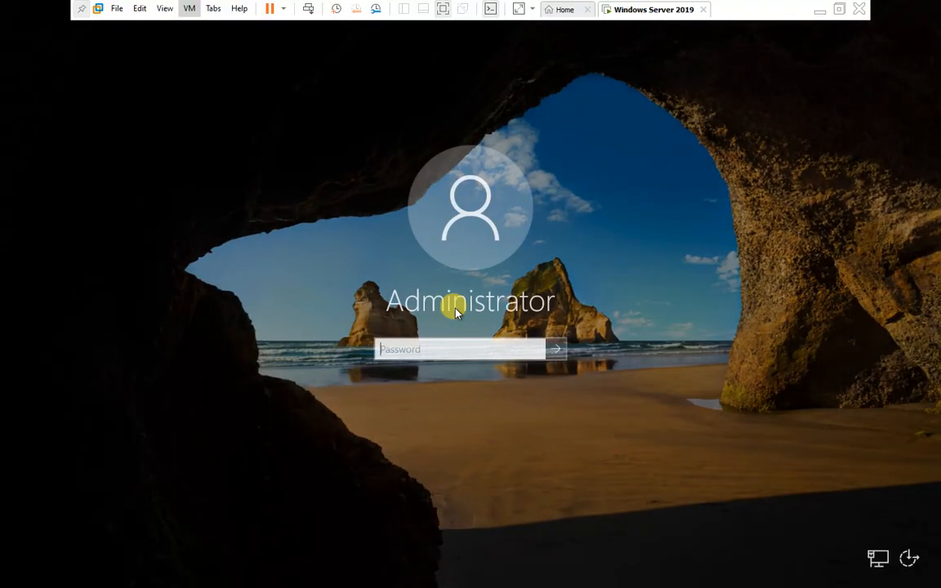
type("P")
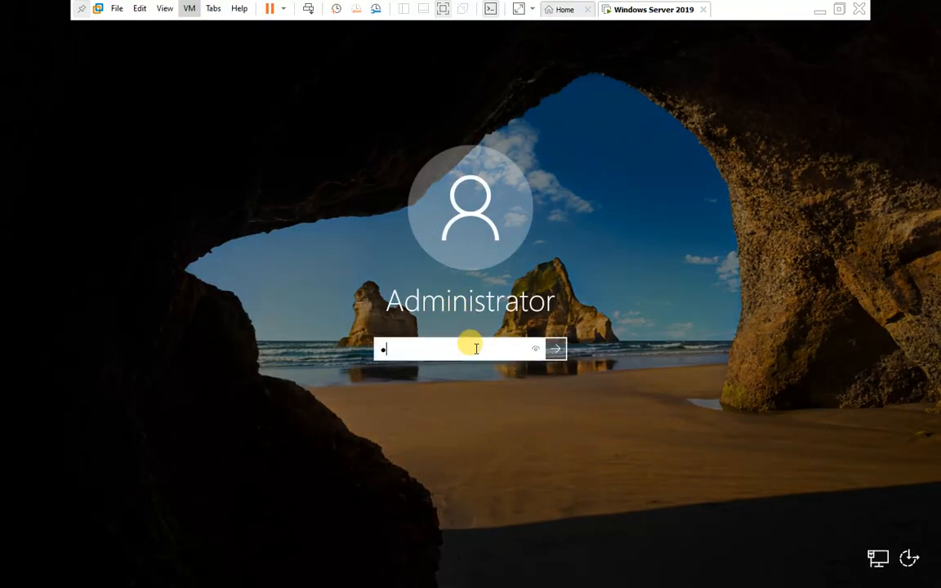
key("BackSpace")
type("Password")
key("Return")
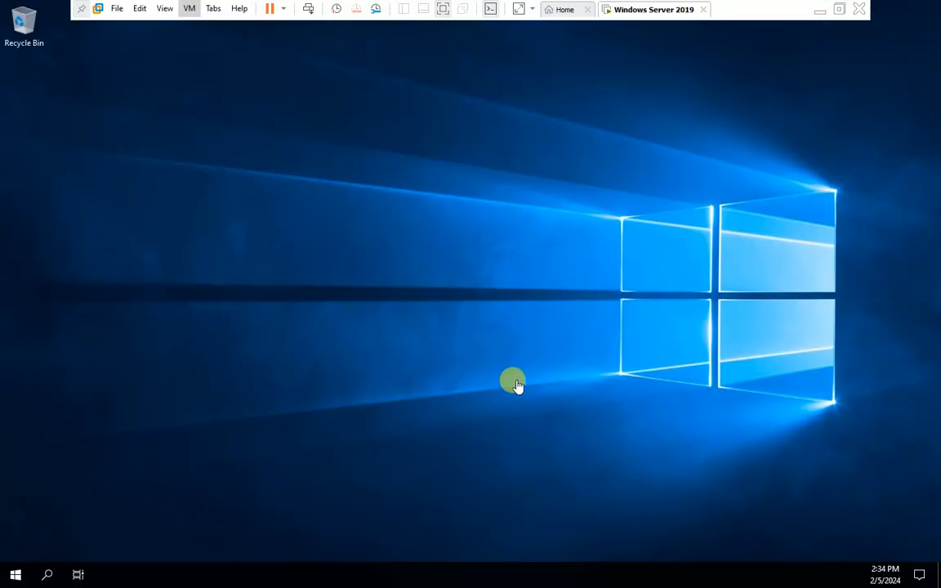
left_click(82, 12)
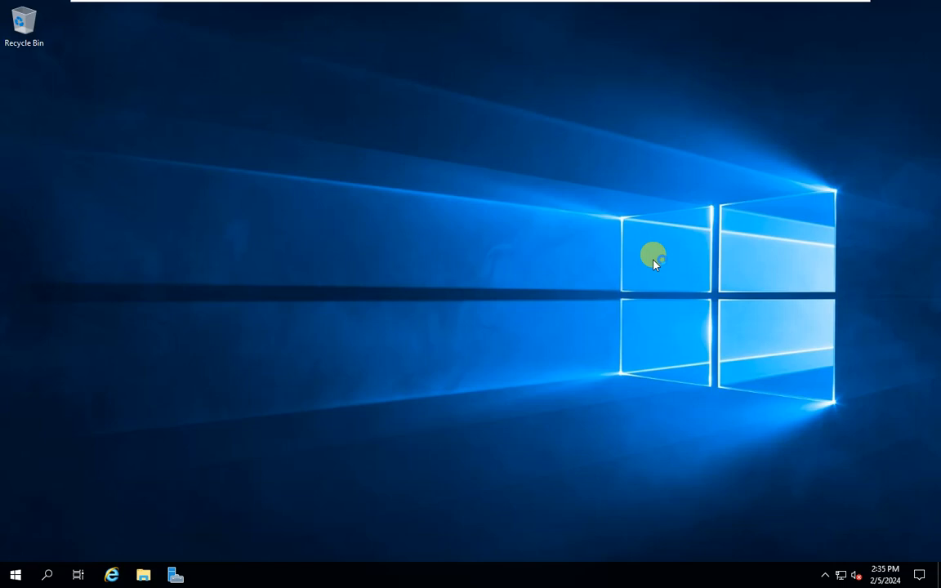
Open Notepad in the virtual machine and write the heading "We are going to create DC (Domain Controller)" followed by a blank line
key("super")
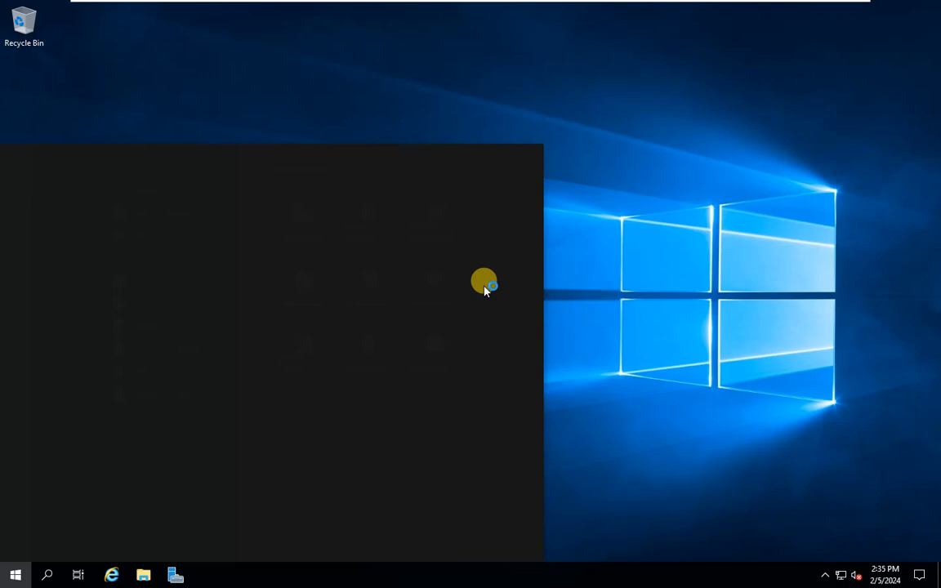
type("note")
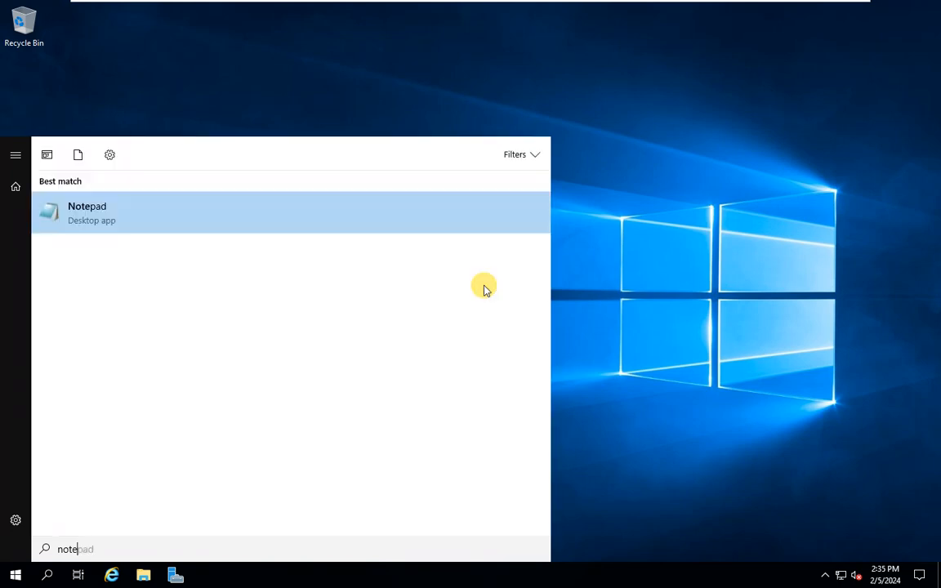
left_click(65, 214)
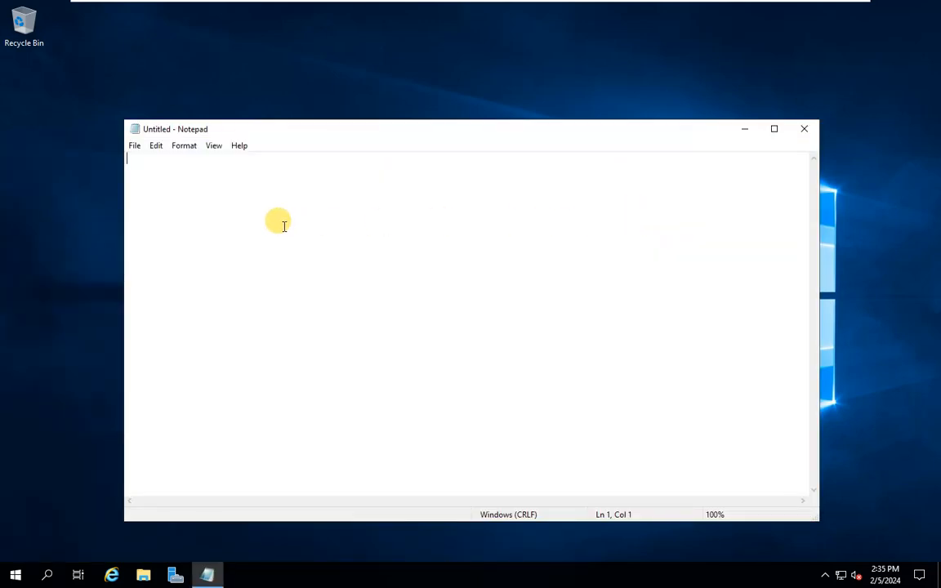
type("We ar")
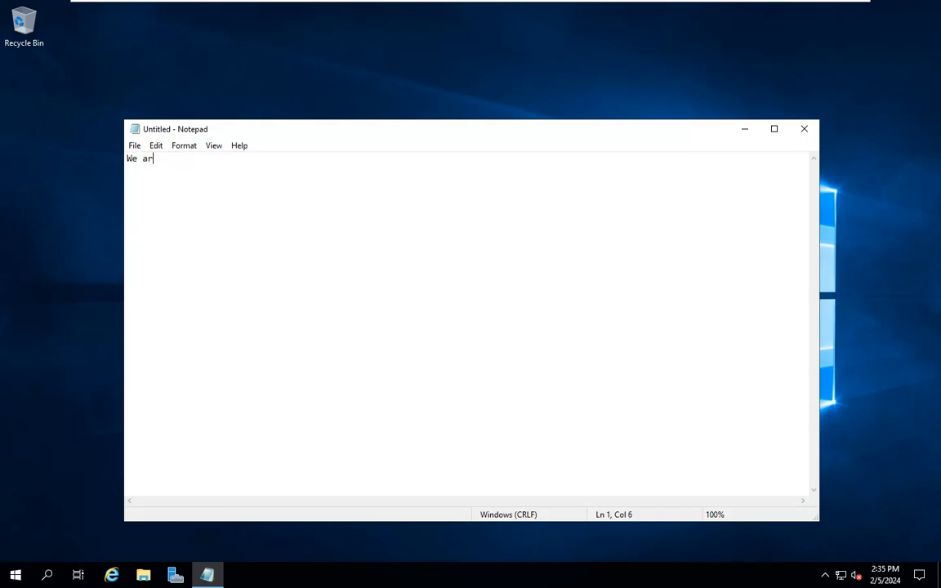
type("e going o")
type("o create D")
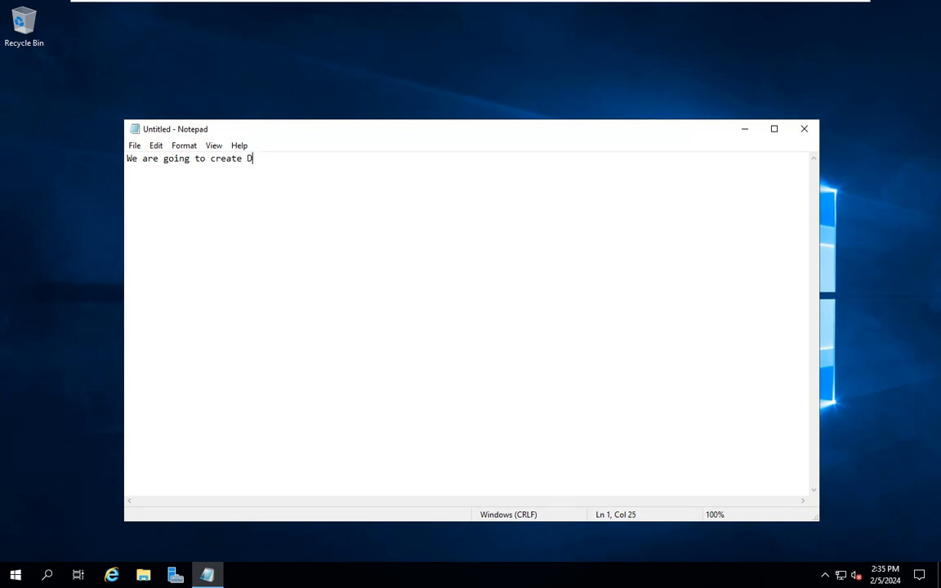
type("C (Domain Controll")
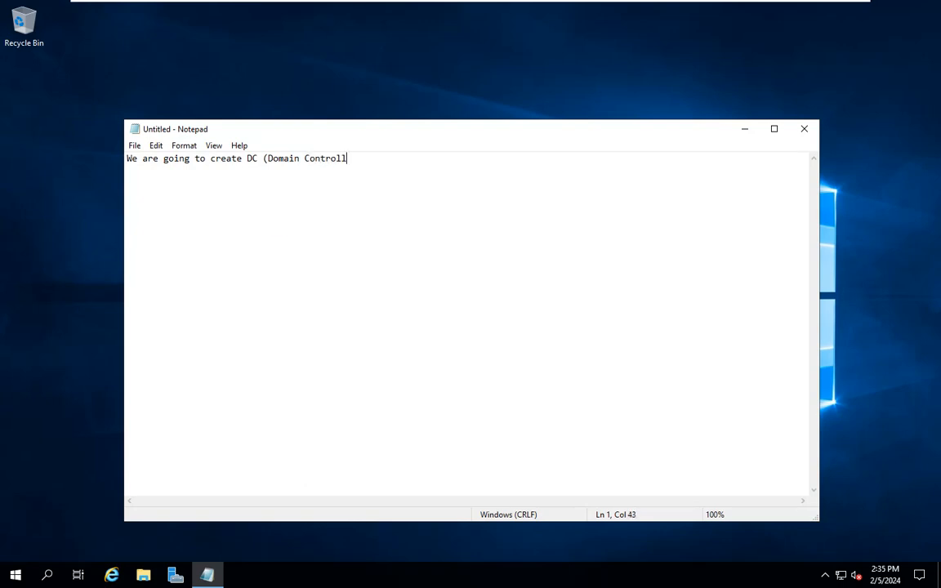
type("er)")
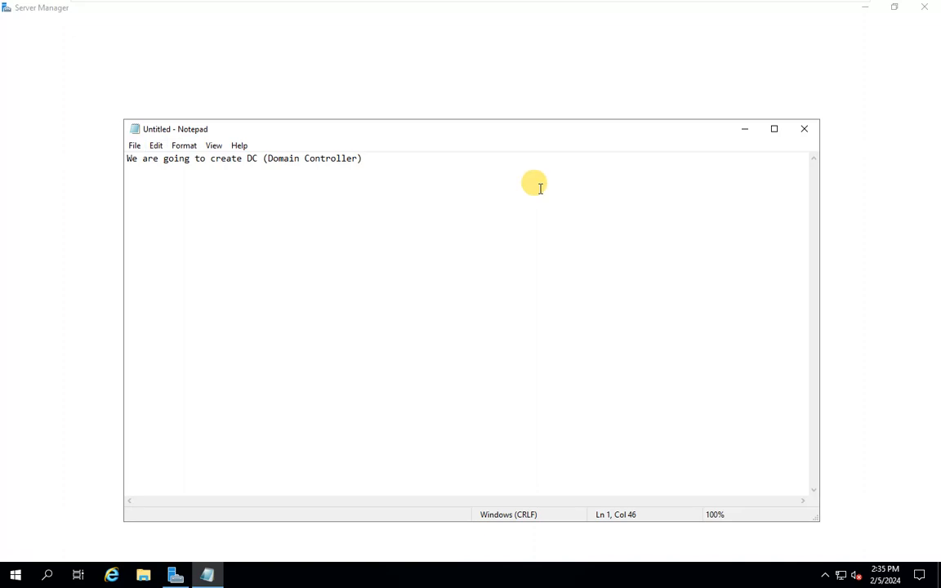
key("Return")
key("Return")
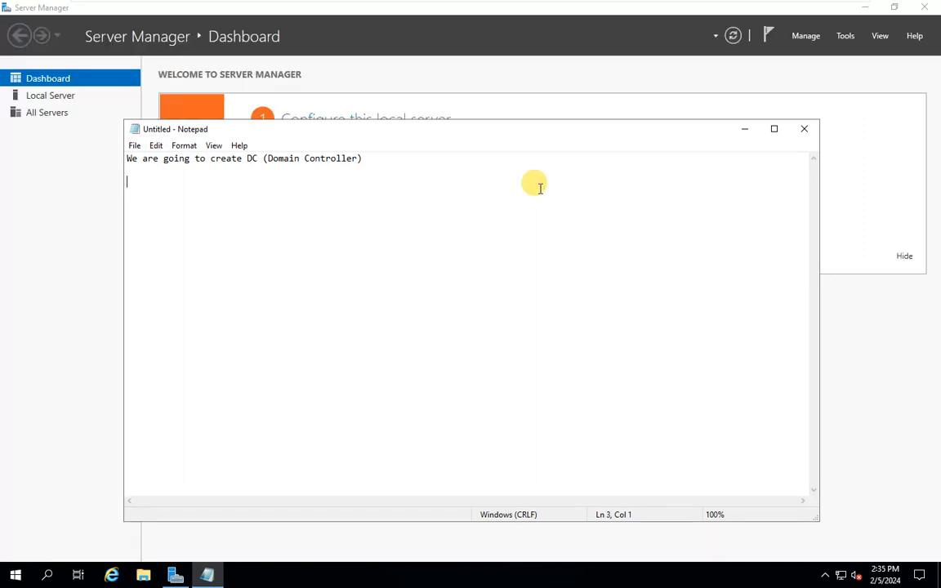
Set the Notepad font size to 22 and return to the empty line below the heading
key("ctrl+a")
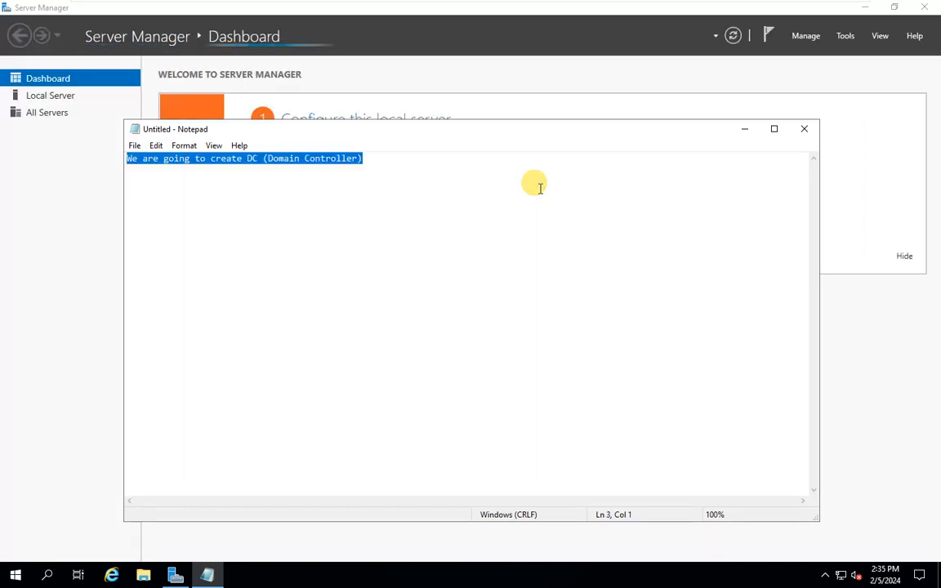
left_click(215, 146)
mouse_move(182, 145)
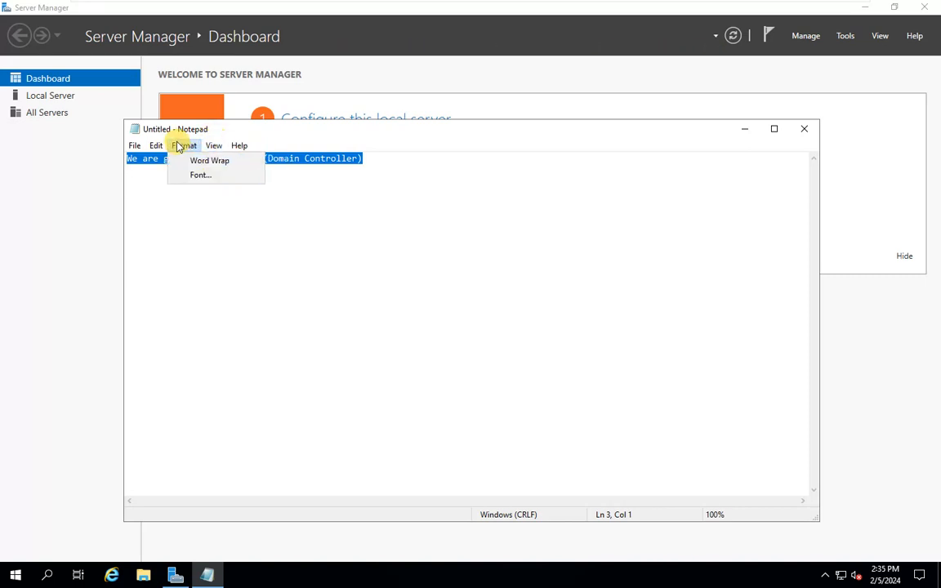
left_click(204, 161)
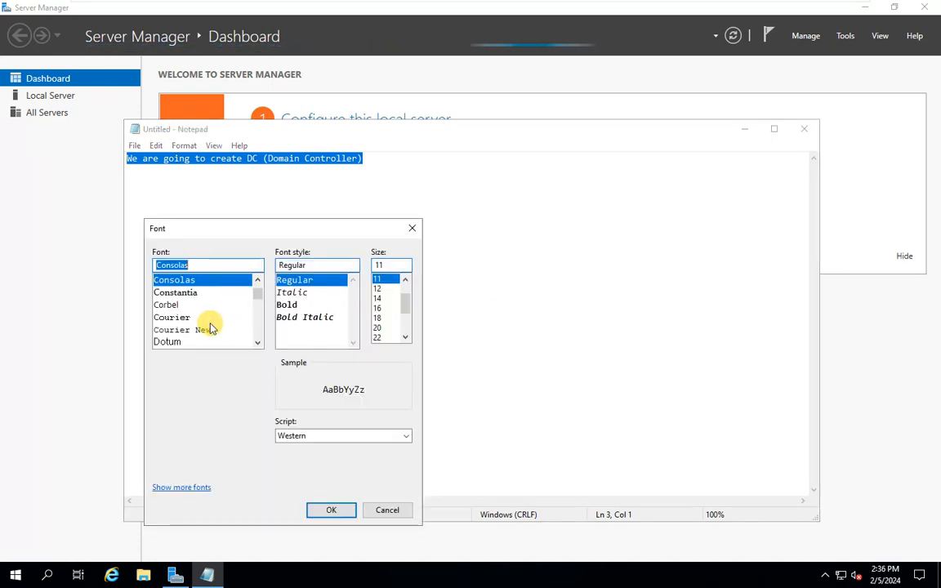
left_click(378, 337)
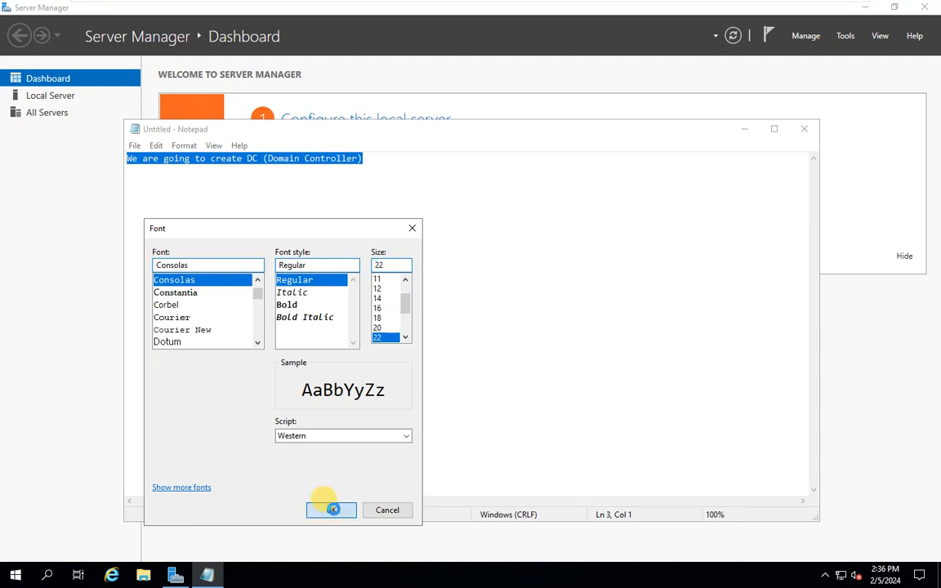
left_click(333, 509)
left_click(209, 211)
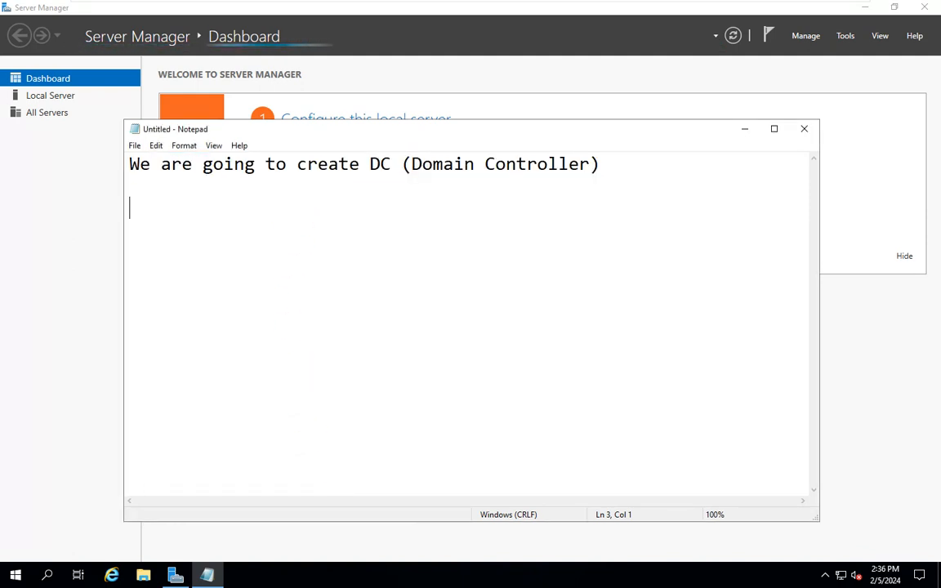
Add the first numbered requirement, "1. Static IP", below the heading and start a new line
type("1. ")
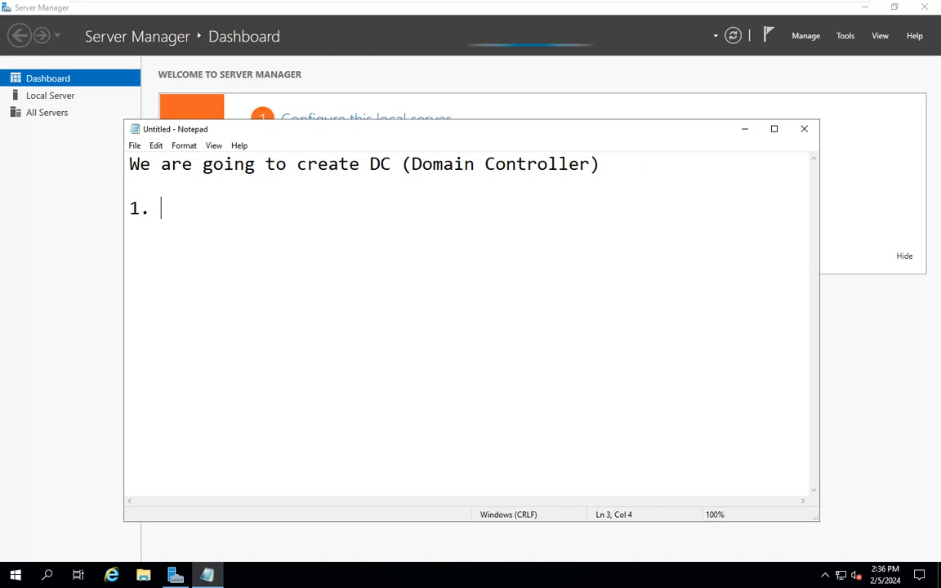
type("Static ")
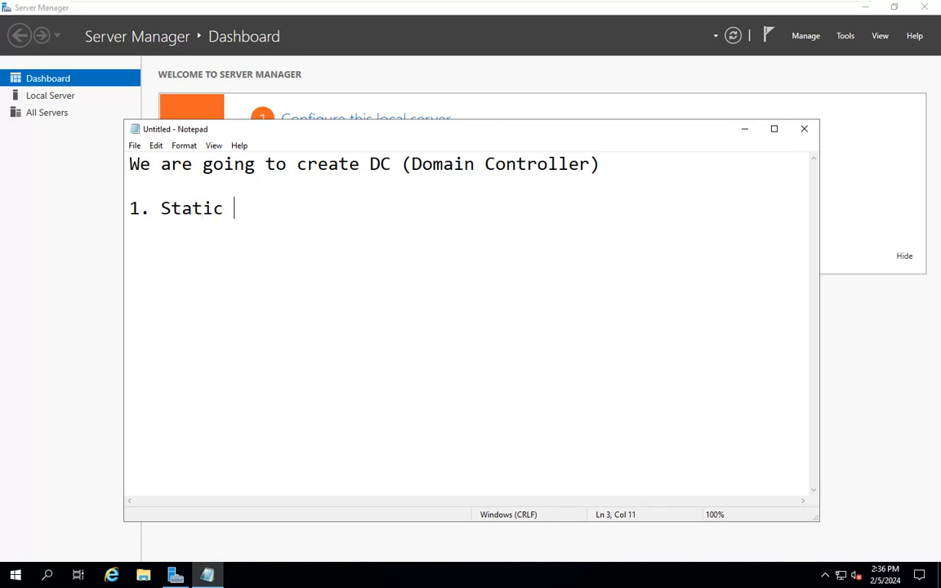
type("IP")
key("Return")
Add the second numbered requirement, "2. Unique domain name", on the line below the static IP item
type("2. ")
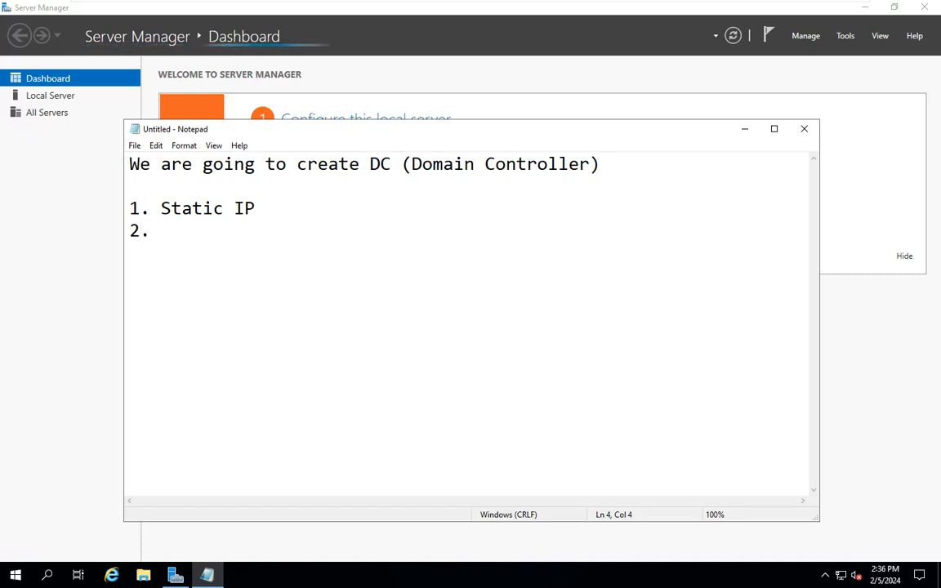
type("Um")
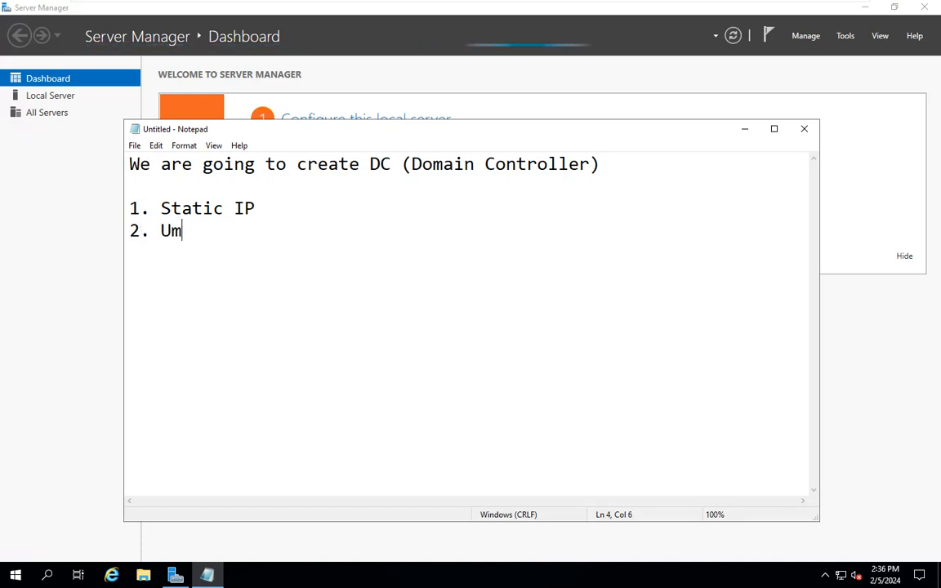
key("BackSpace")
type("ni")
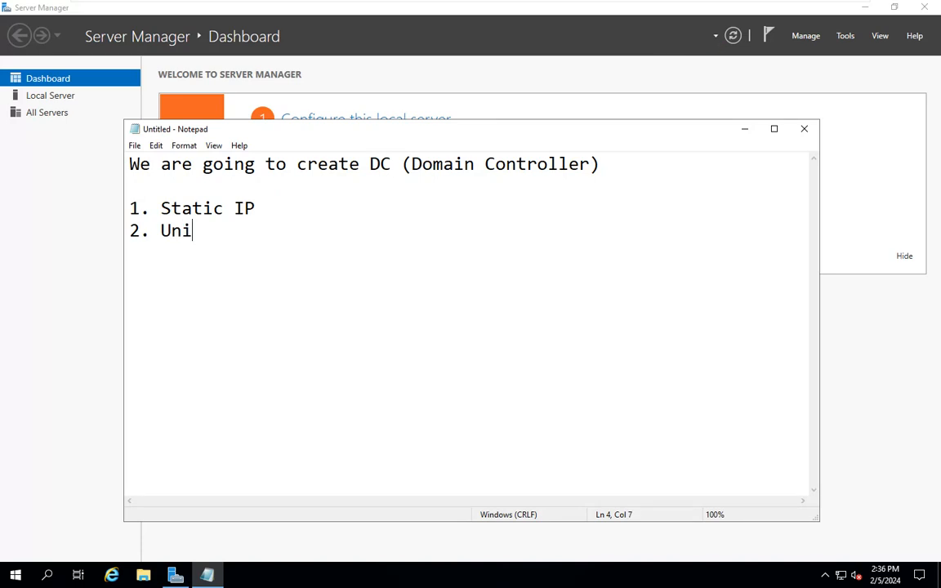
type("c")
key("BackSpace")
type("que domain")
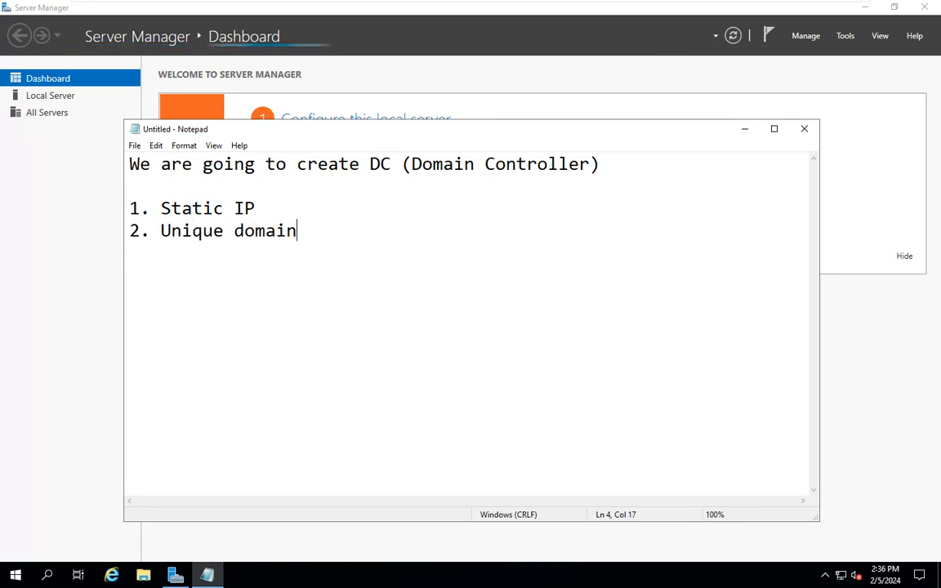
type(" name ")
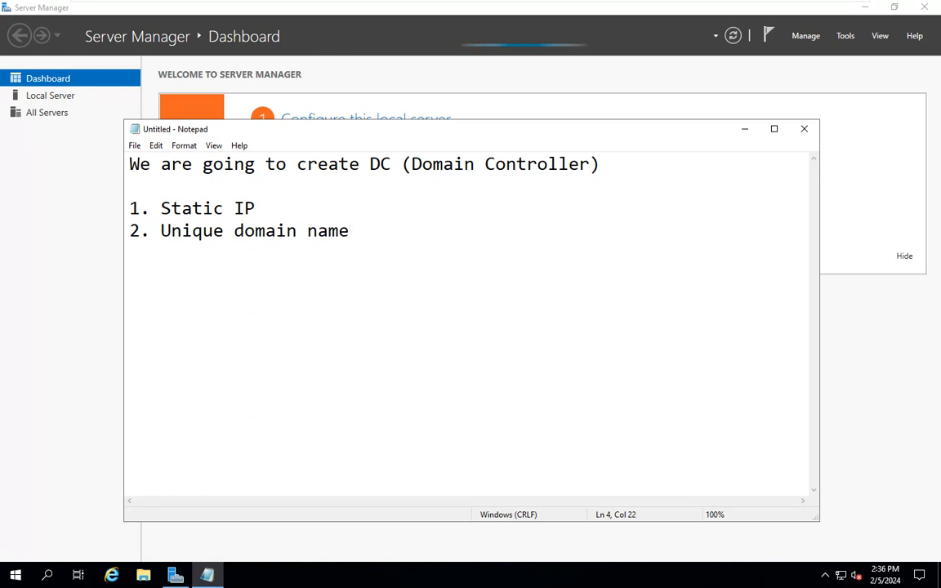
Append the examples "(exp. google.com, facebook.com)" to the unique domain name item and start a new line
type(")(")
key("BackSpace")
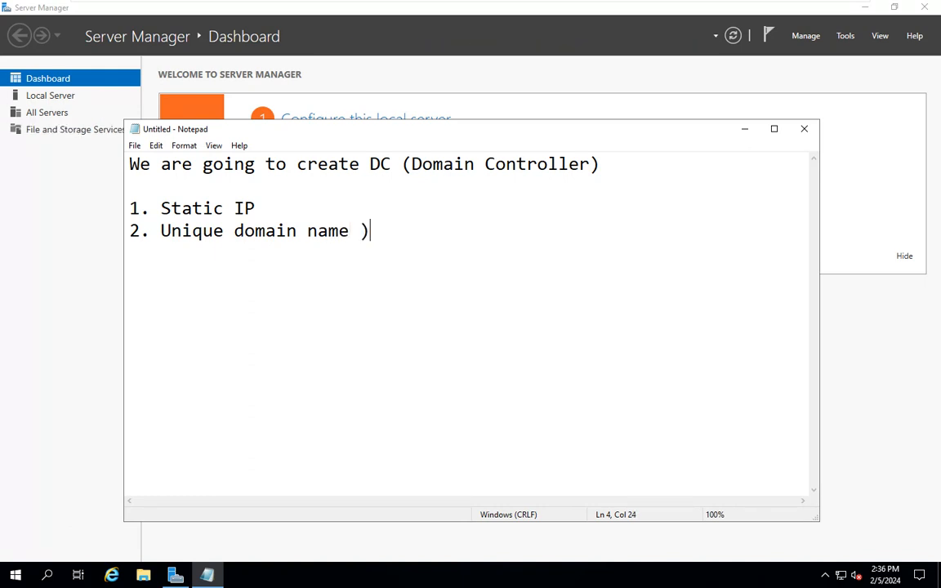
key("BackSpace")
type("(exp. gog")
key("BackSpace")
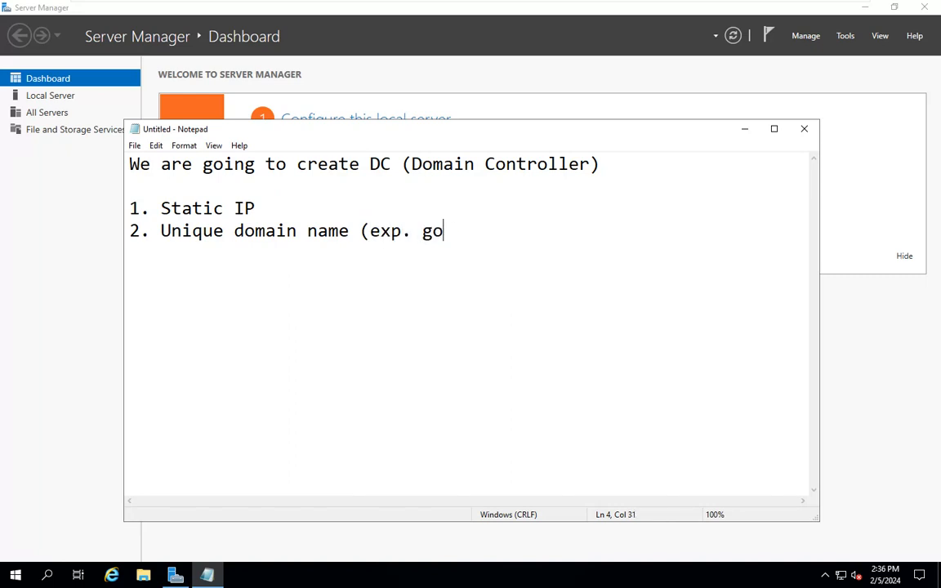
type("ogle.con")
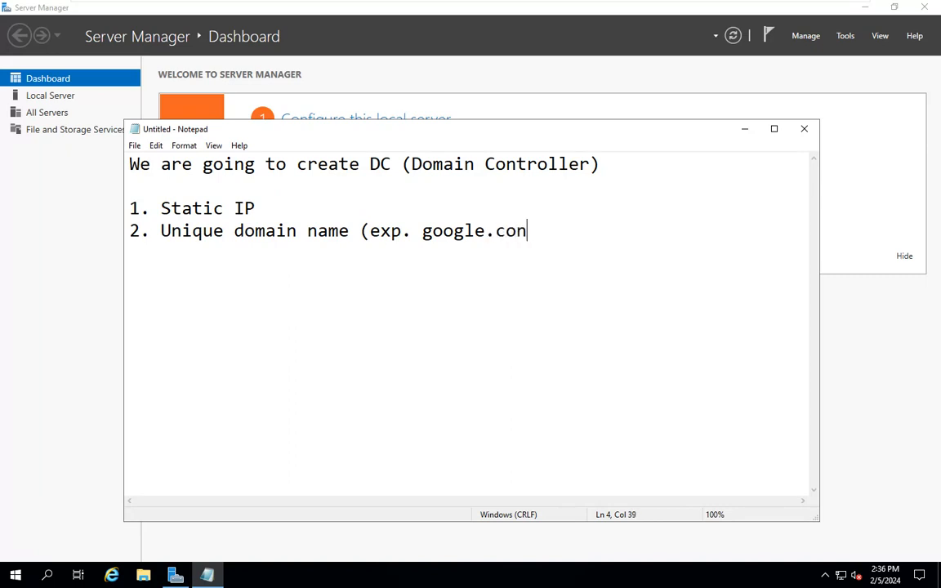
key("BackSpace")
type("m, face")
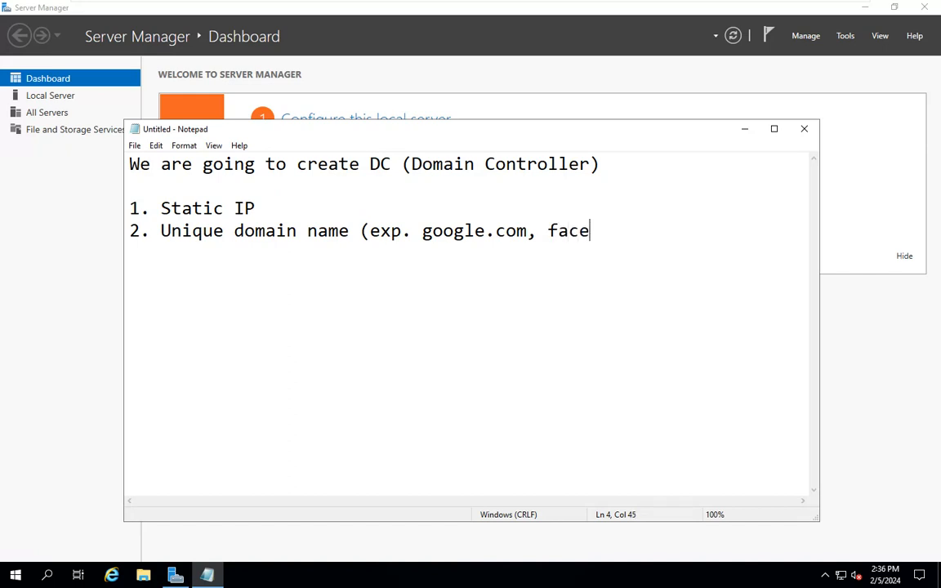
type("book.com")
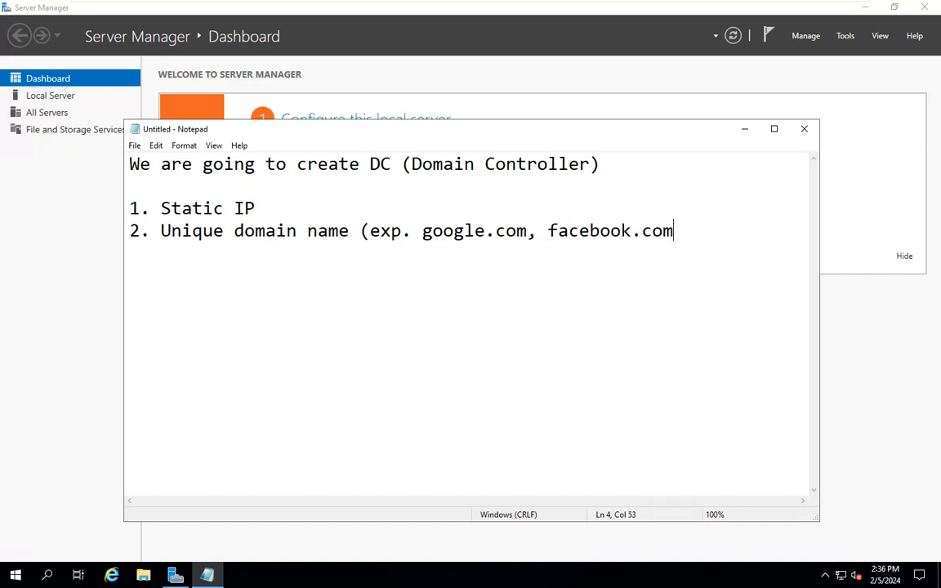
type(")")
key("Return")
Add the third numbered requirement, "3. Active directory.....", and minimize the Notepad window
type("3. Activr")
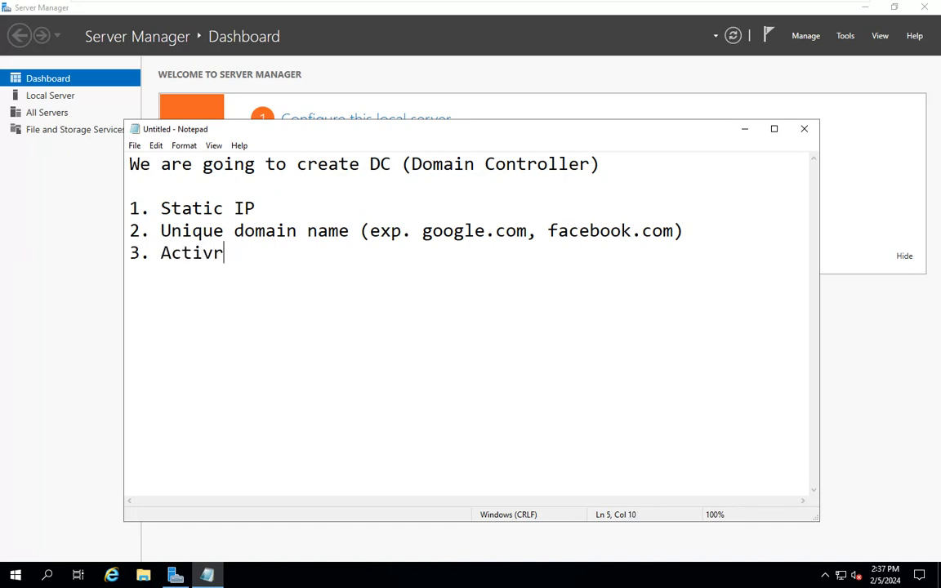
key("BackSpace")
type("e directory")
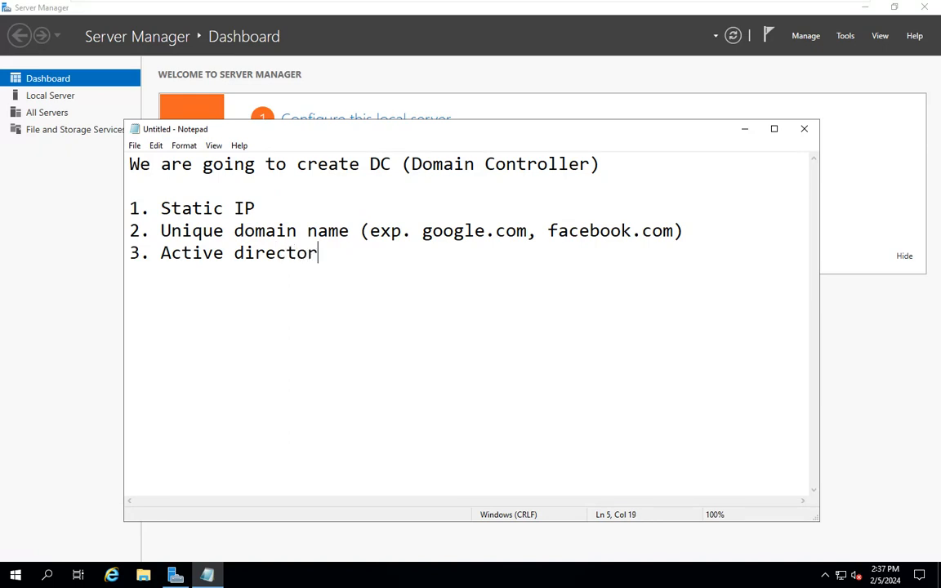
type(".....")
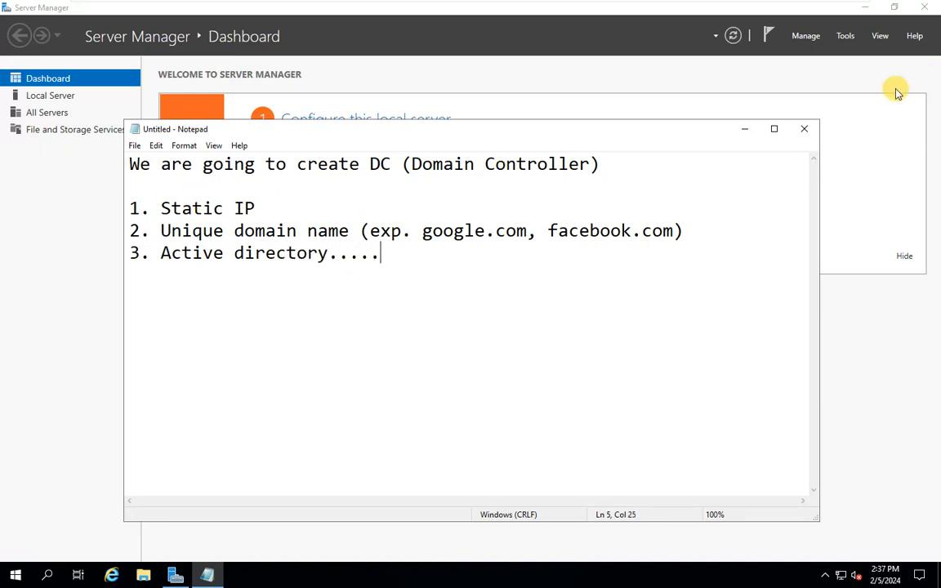
left_click(745, 130)
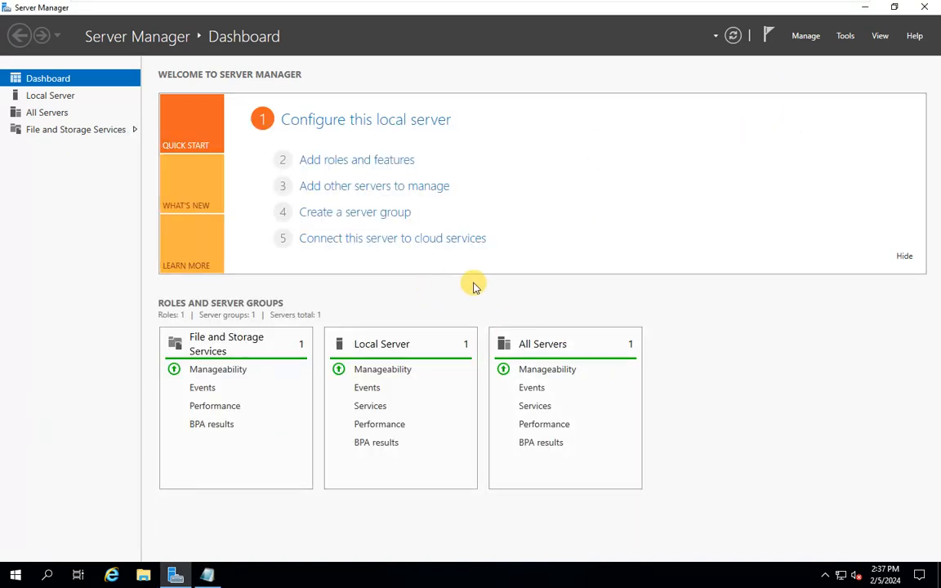
Open a Command Prompt and run ipconfig to check the server's current IP configuration
key("super+r")
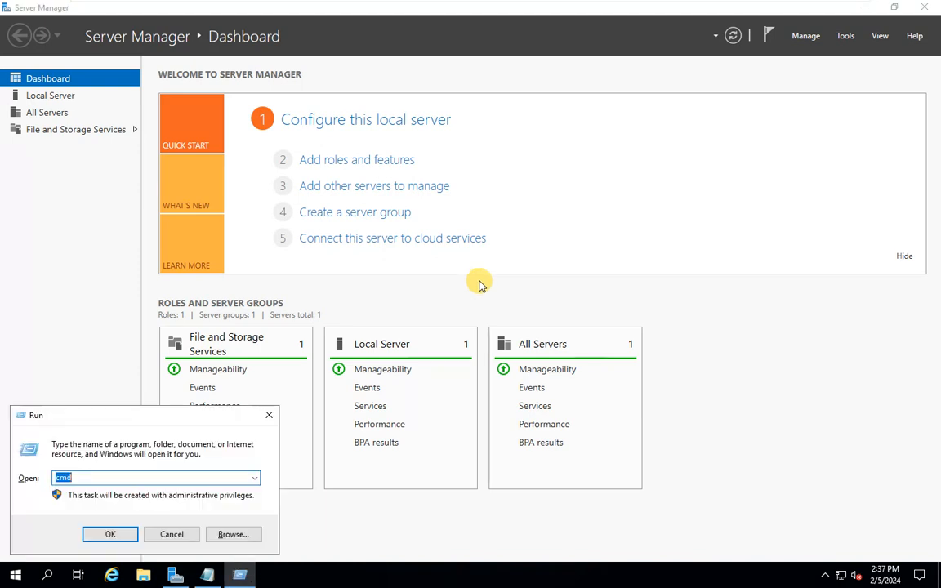
key("Return")
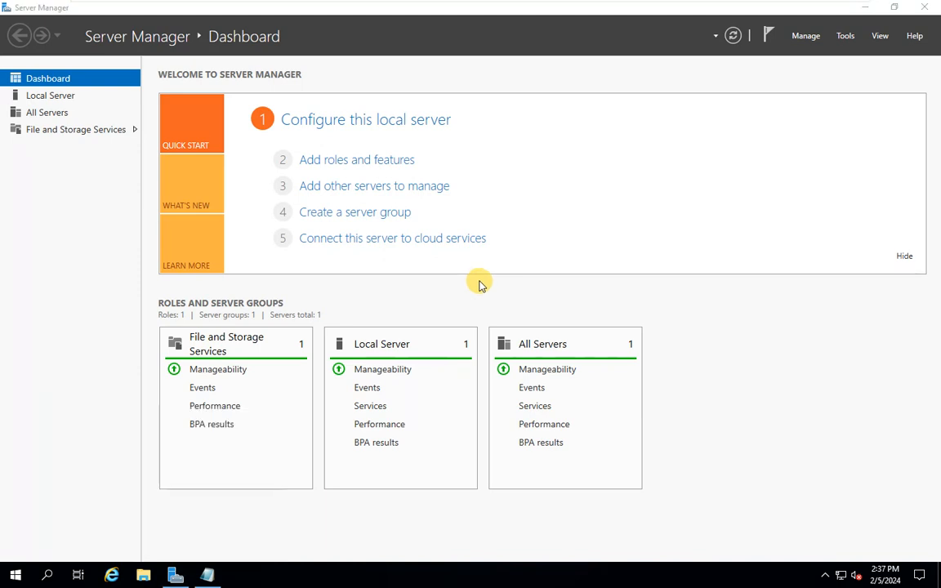
type("ipconfig")
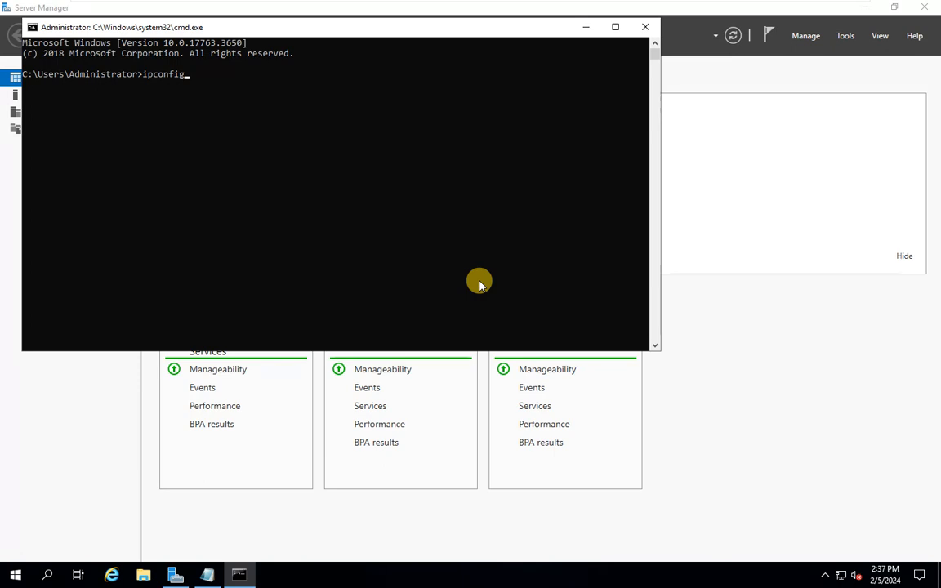
key("Return")
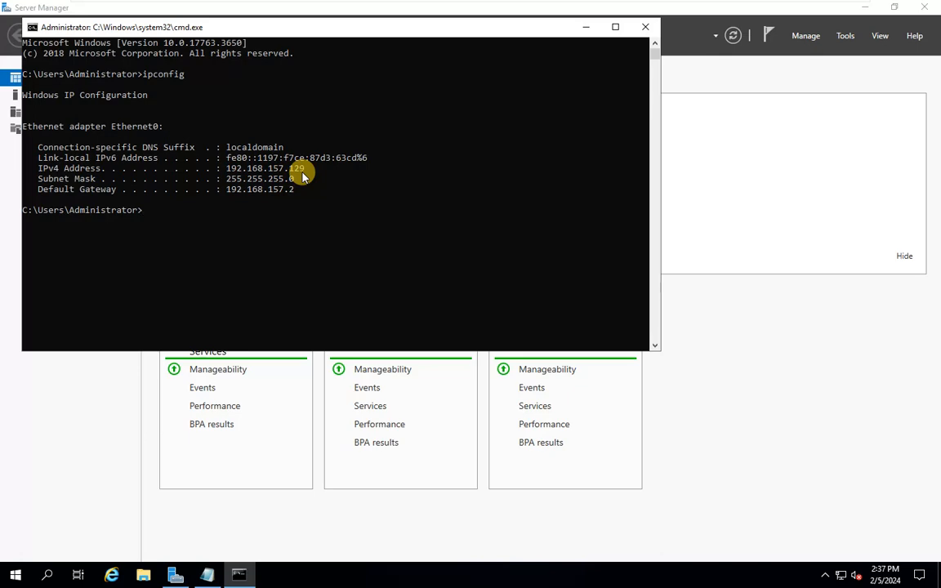
Run ipconfig /all and review the full adapter details, including the DHCP and DNS settings
key("Up")
type("/all")
key("Return")
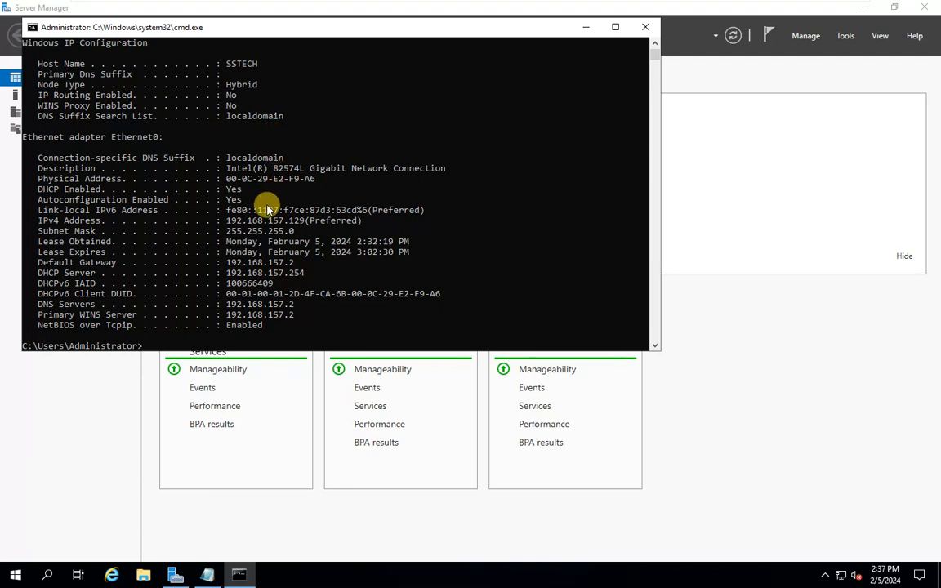
scroll(267, 210, "up", 1)
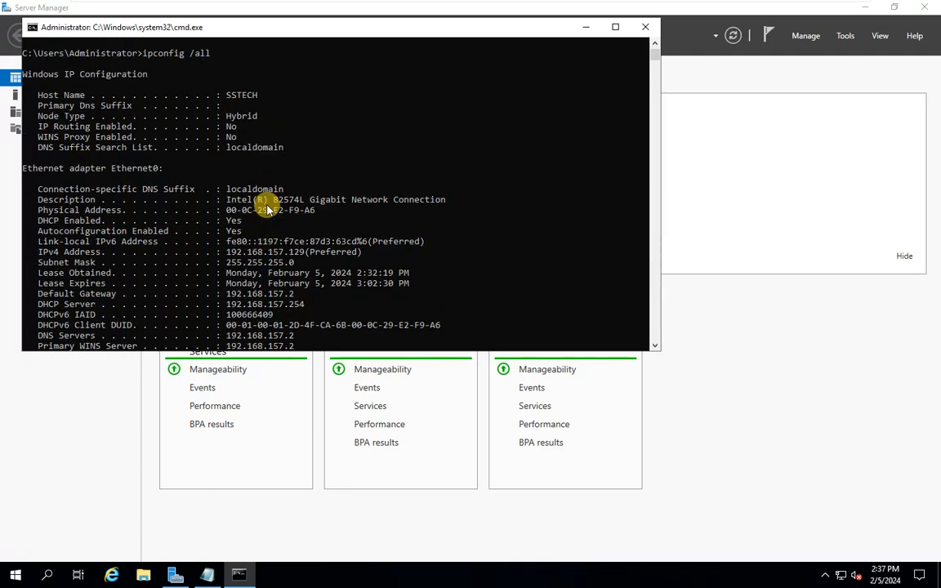
scroll(267, 210, "down", 2)
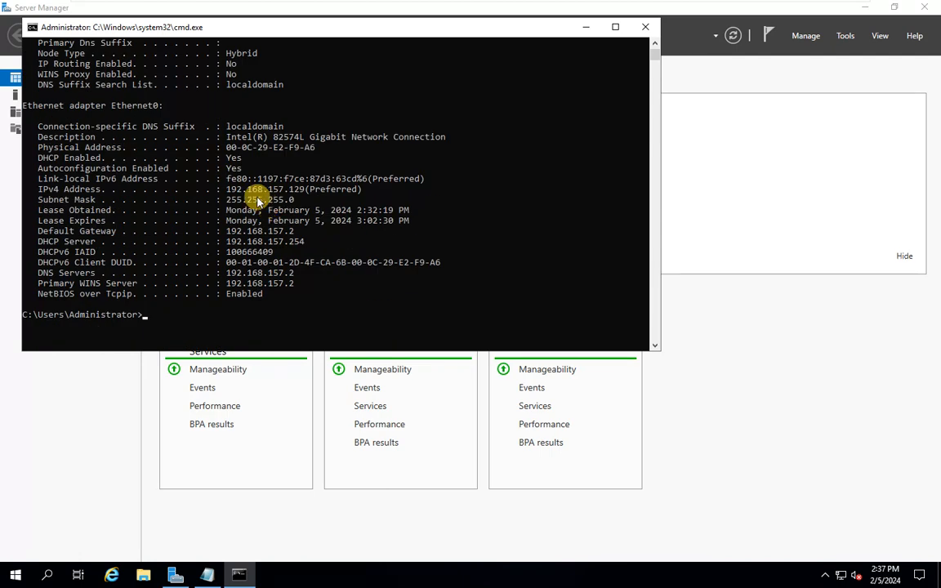
scroll(258, 200, "down", 6)
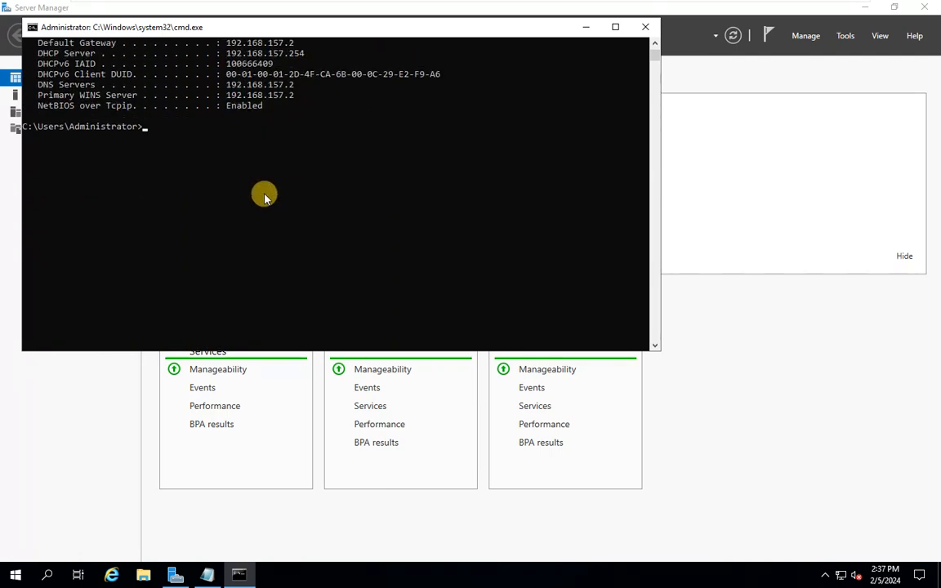
Run hostname in the Command Prompt to check the server's computer name, and close the Command Prompt
left_click(355, 97)
left_click_drag(287, 26, 359, 79)
type("h")
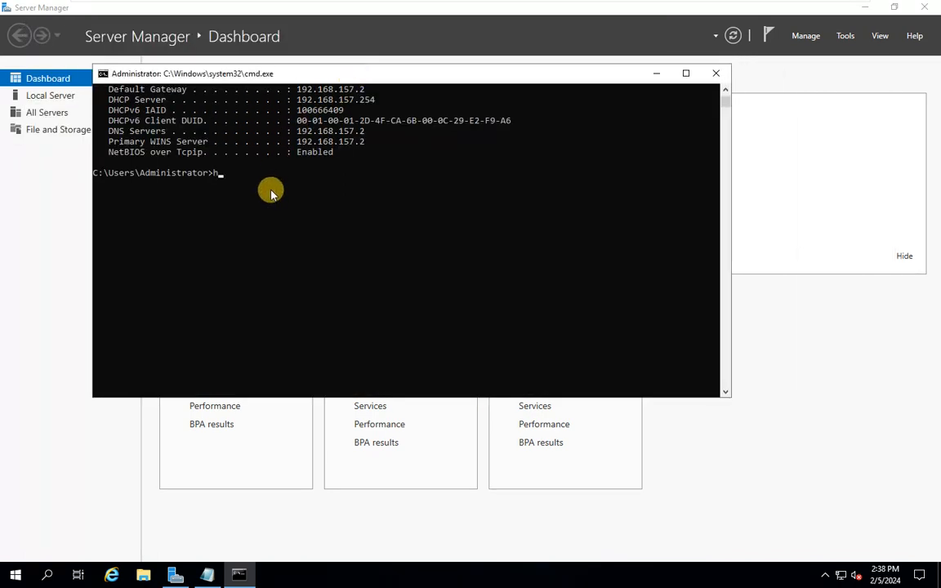
type("ostname")
key("Return")
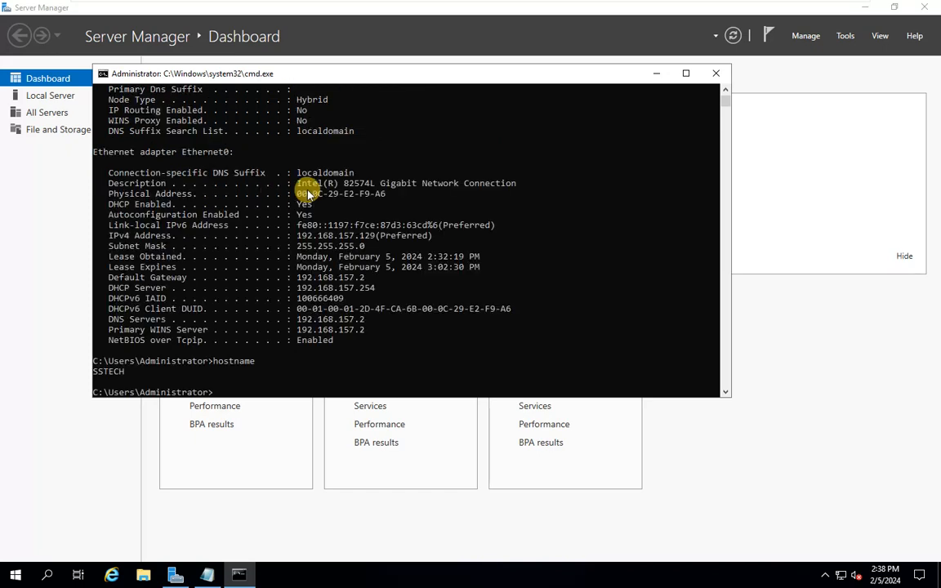
left_click_drag(128, 373, 94, 373)
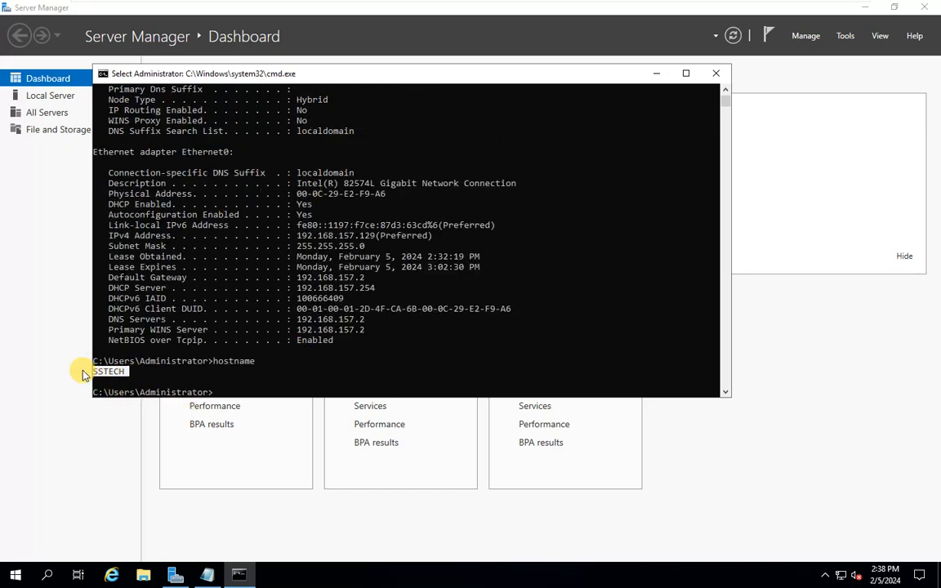
left_click(718, 75)
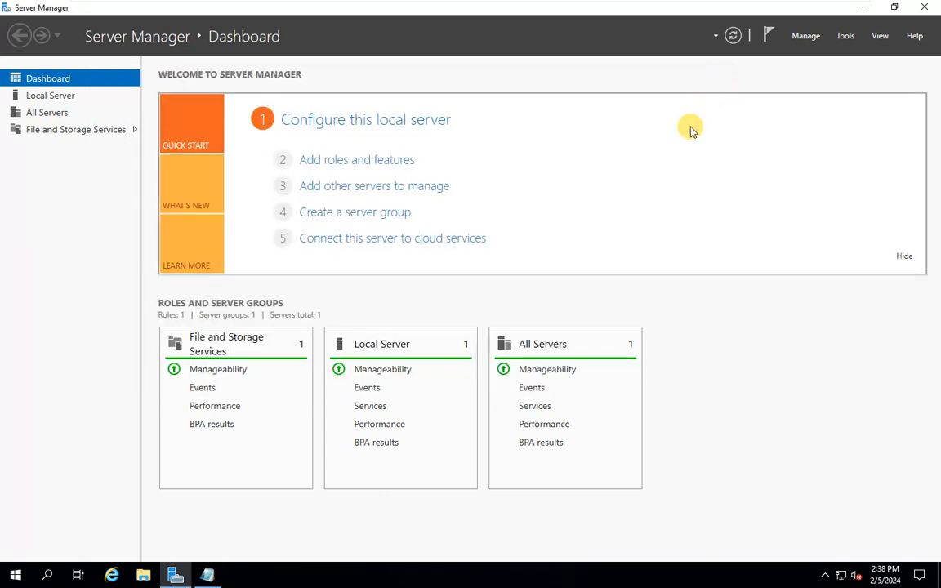
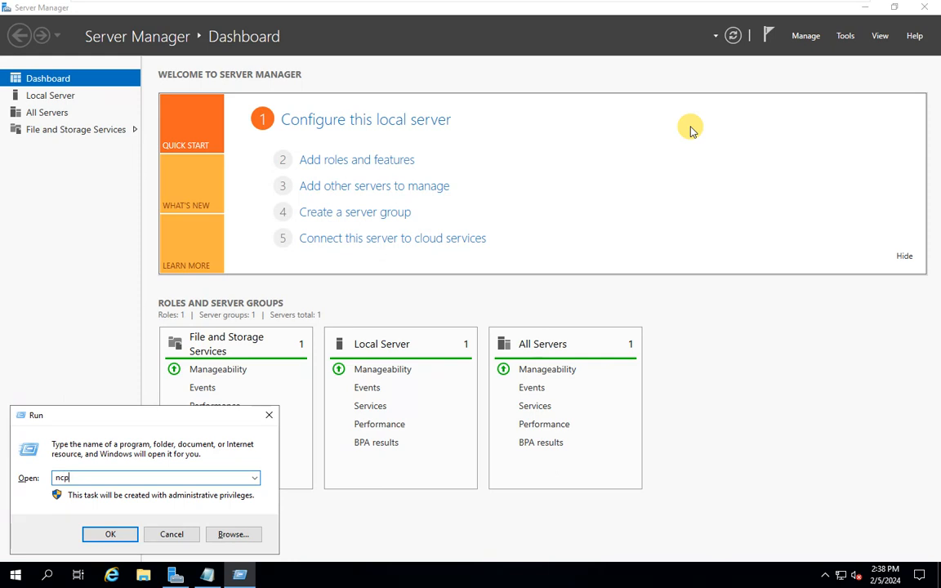
Open Network Connections and bring up the Internet Protocol Version 4 (TCP/IPv4) properties of the Ethernet0 adapter
key("Return")
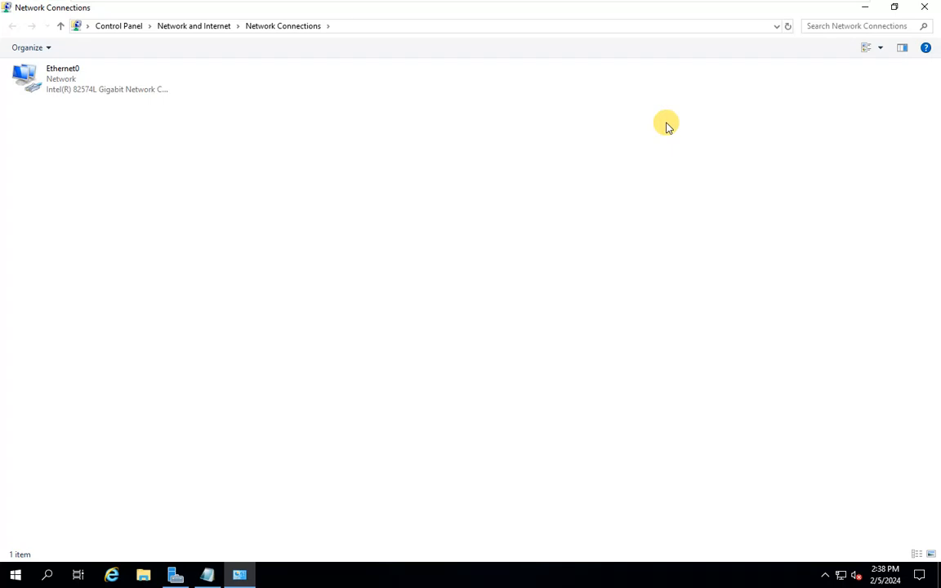
left_click(128, 90)
right_click(128, 90)
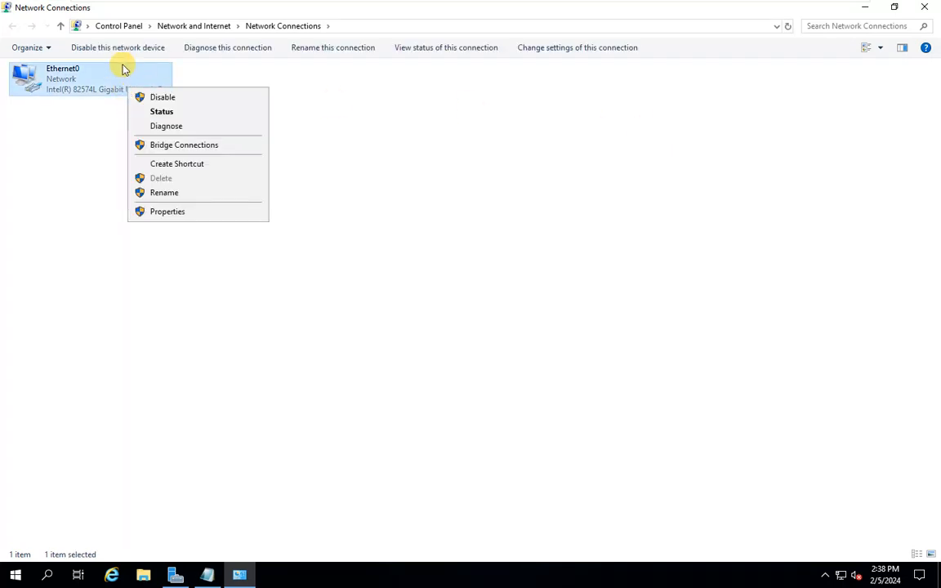
left_click(165, 211)
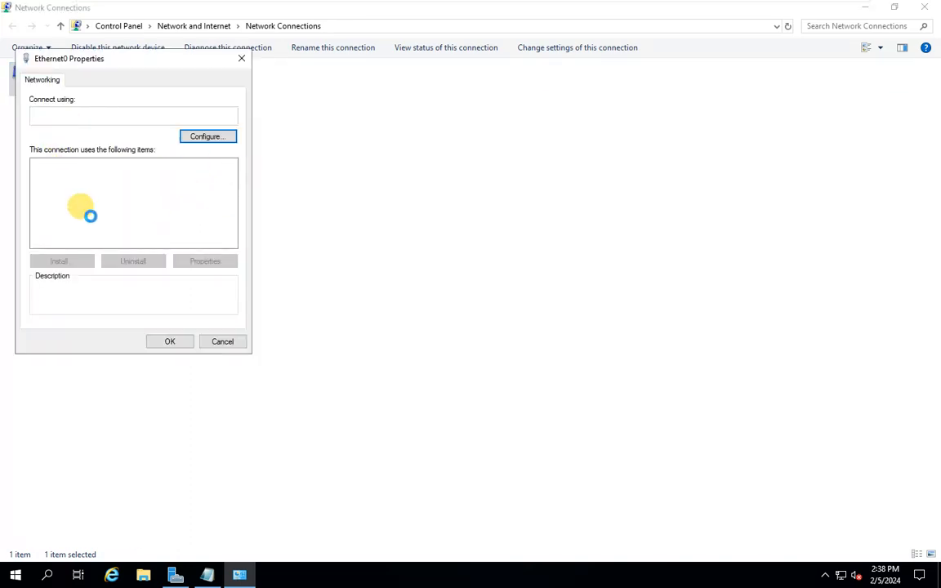
left_click(142, 197)
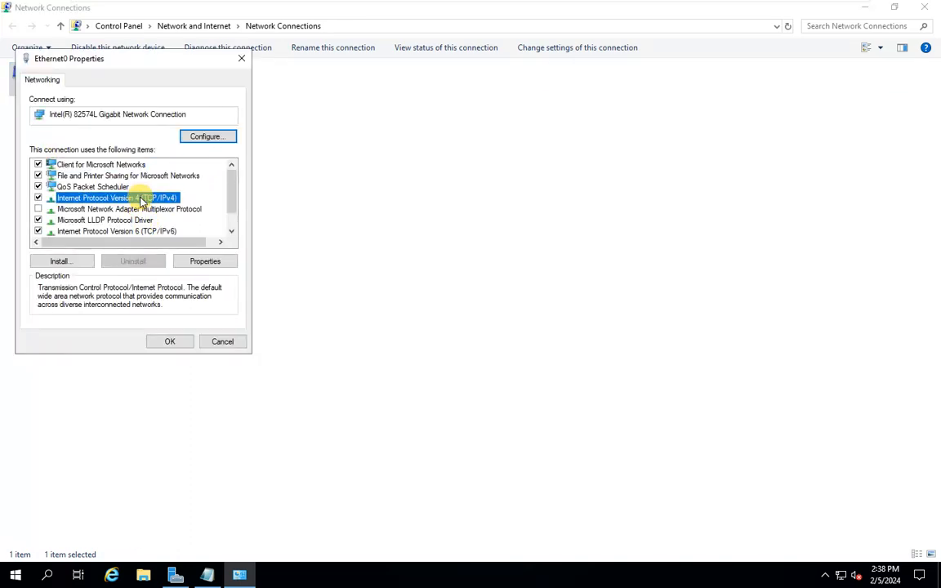
left_click(205, 270)
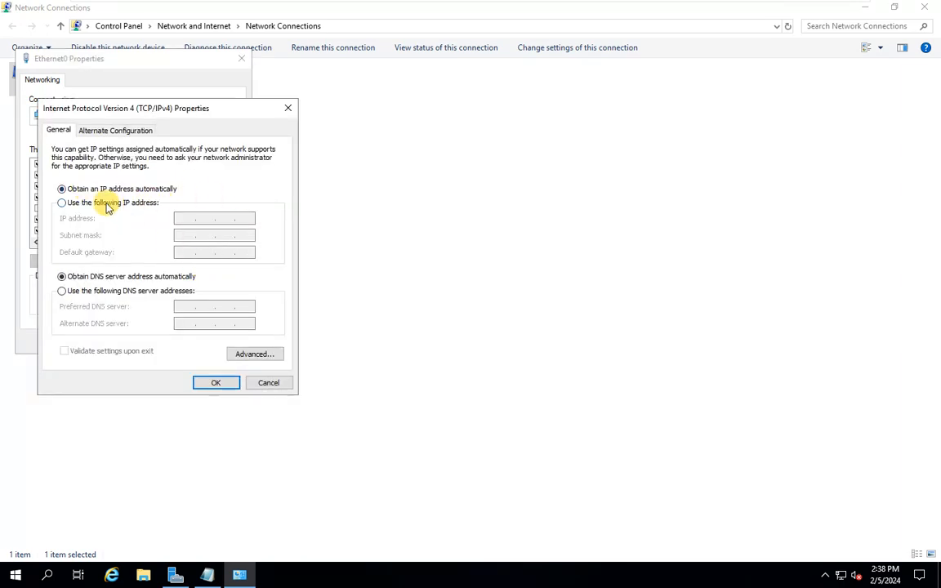
Switch the adapter to a manual IP address of 192.168.1.2 with subnet mask 255.255.255.0
left_click(106, 204)
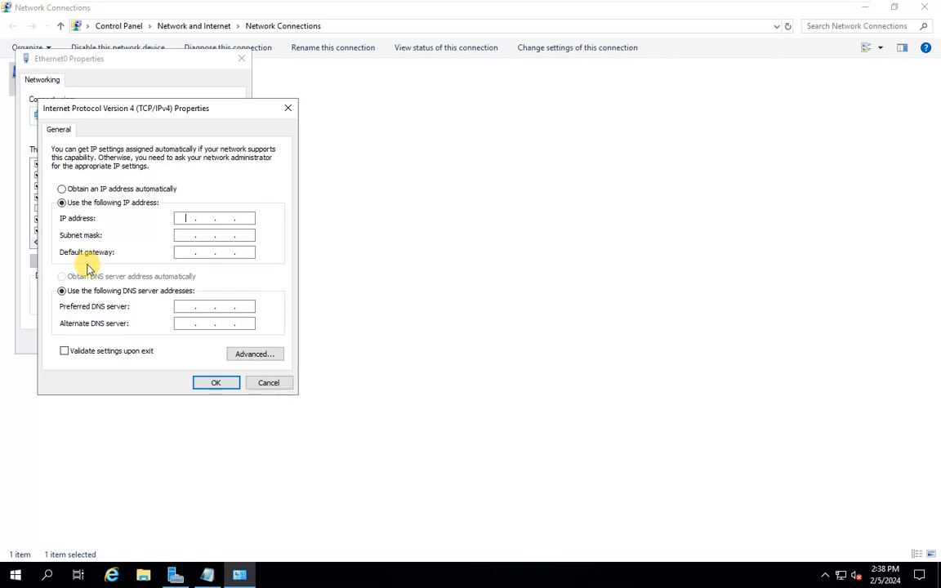
type("192 . 16")
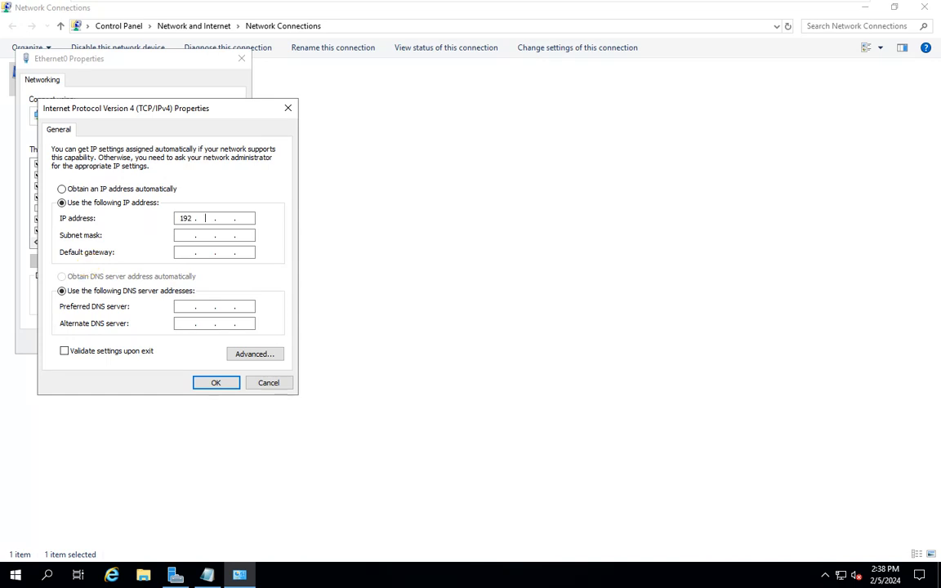
type("8 . 1 . 2")
key("Tab")
Set the preferred DNS server to 192.168.1.2, the server's own address
key("Tab")
key("Tab")
key("Tab")
type("192.")
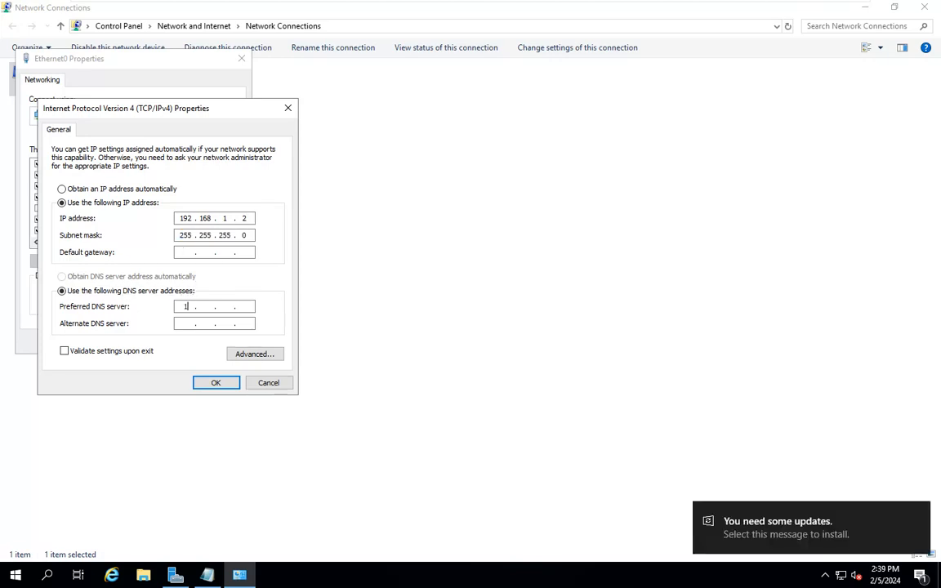
type("168 .")
Set the default gateway to 192.168.1.1 and accept the IPv4 settings
left_click(186, 251)
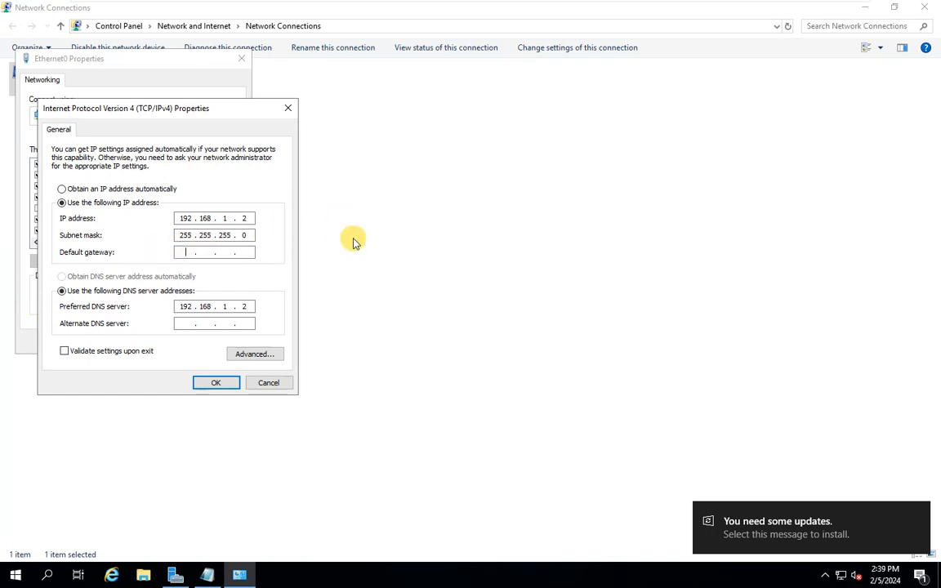
type("192 . ")
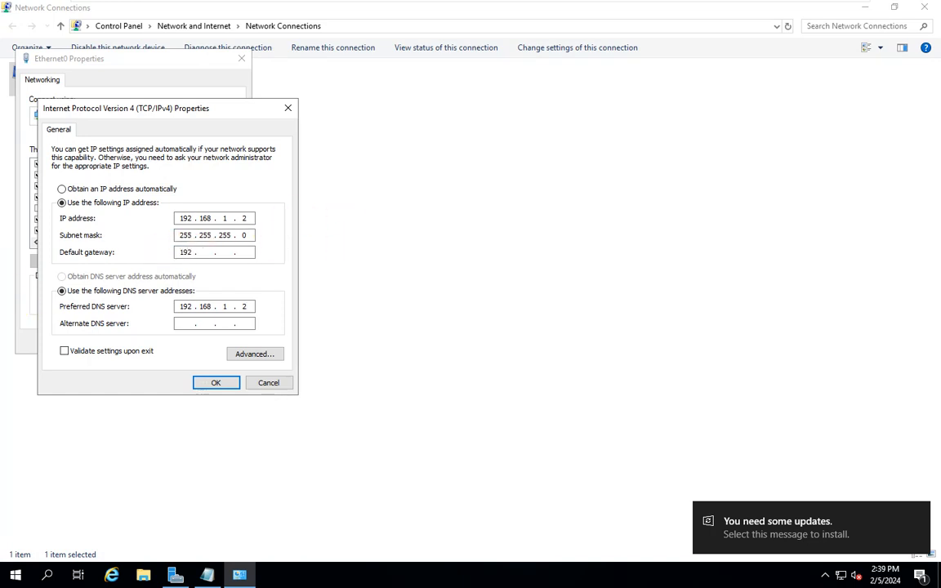
type("168 . 1")
key("super")
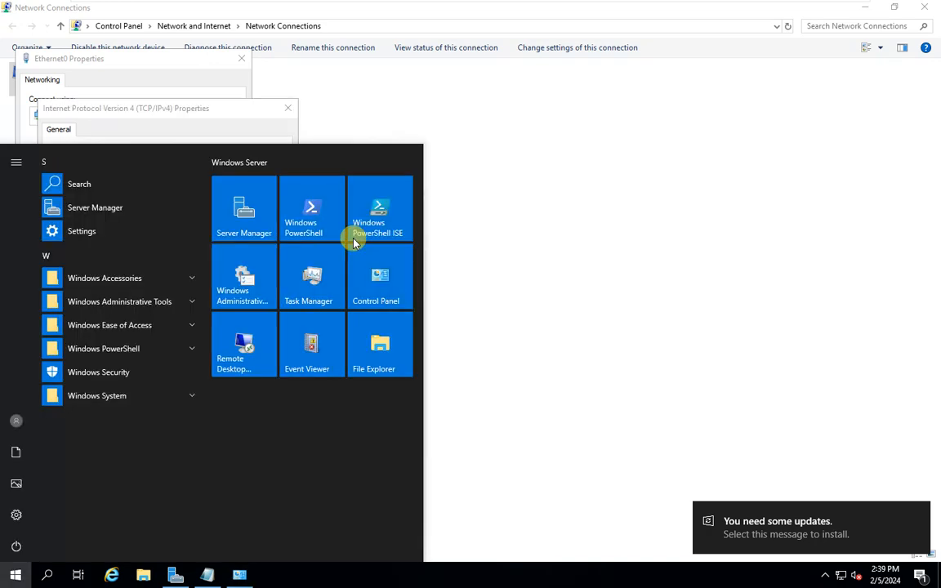
key("super")
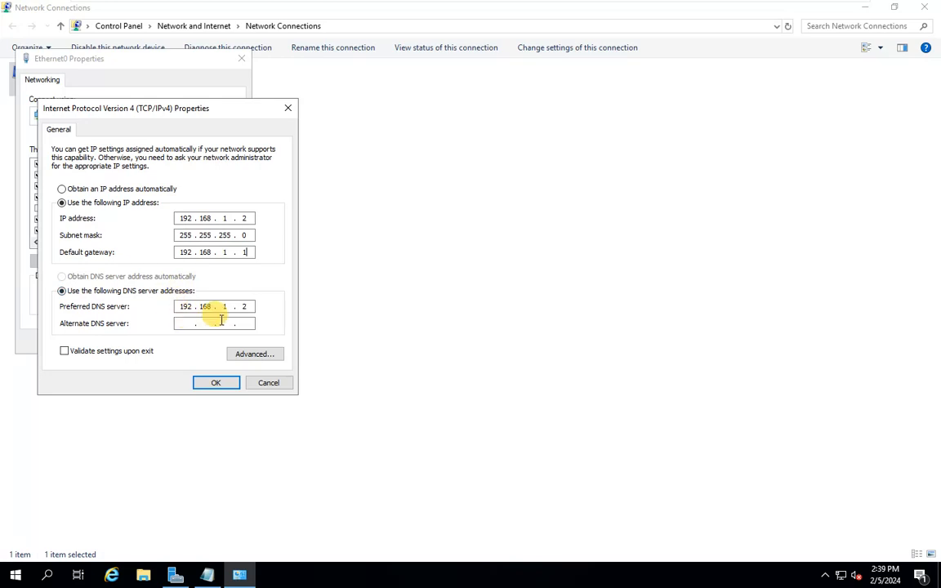
left_click(217, 384)
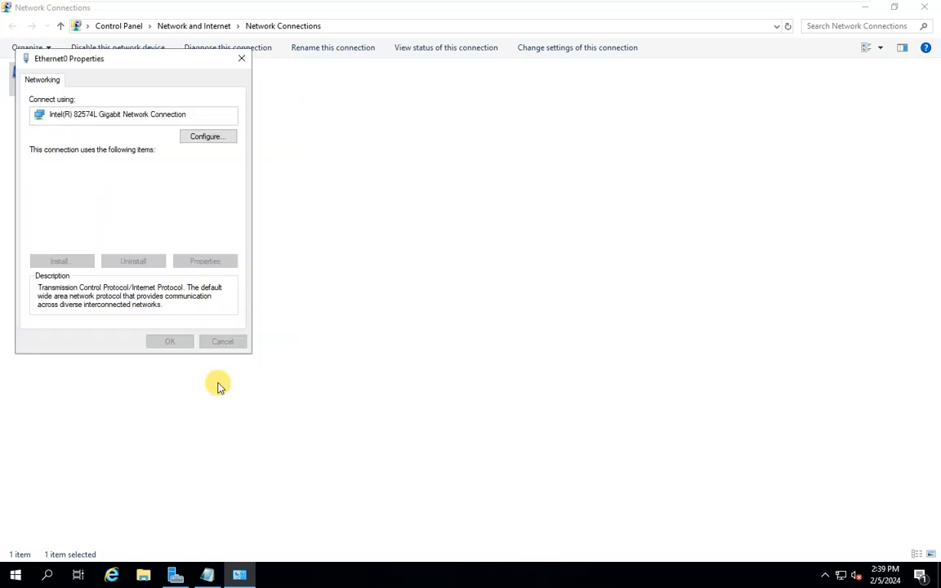
Apply the Ethernet0 adapter properties and close Network Connections
left_click(170, 341)
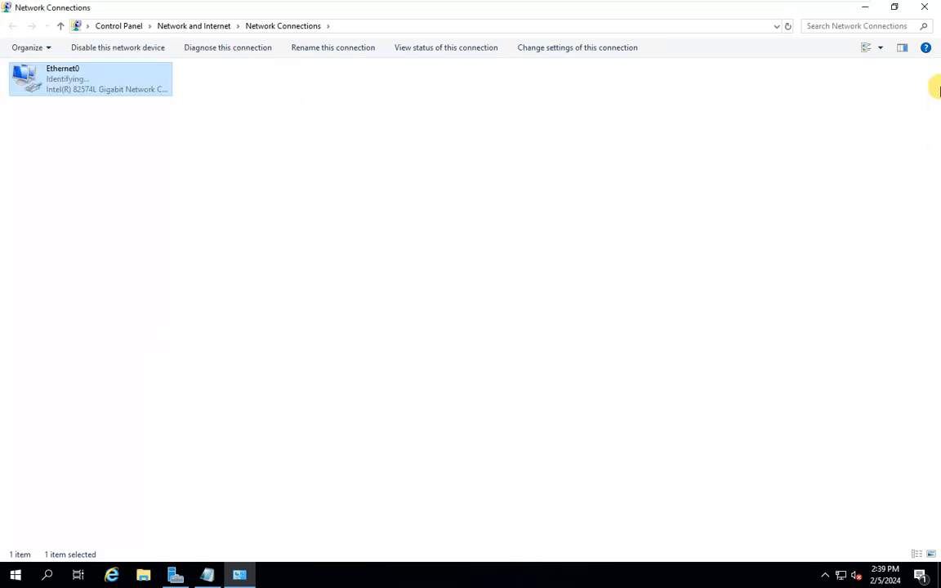
left_click(929, 6)
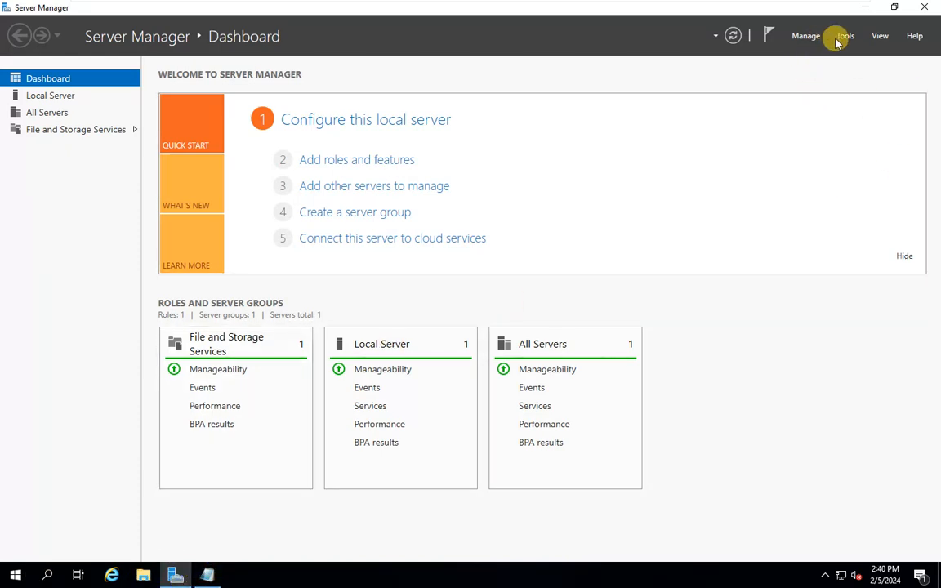
Start adding roles and features in Server Manager, choosing a role-based or feature-based installation on the SSTECH server from the server pool
left_click(809, 36)
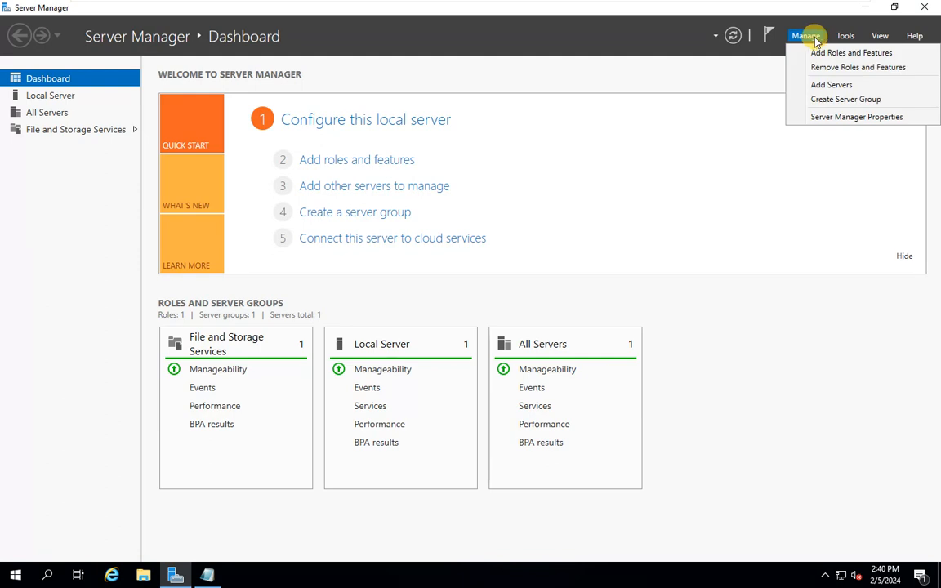
left_click(841, 53)
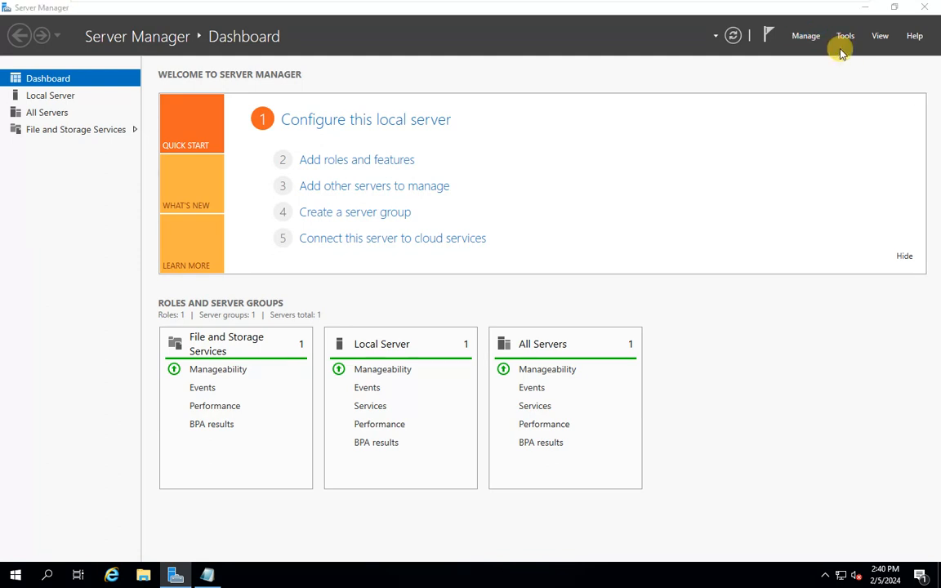
left_click(419, 404)
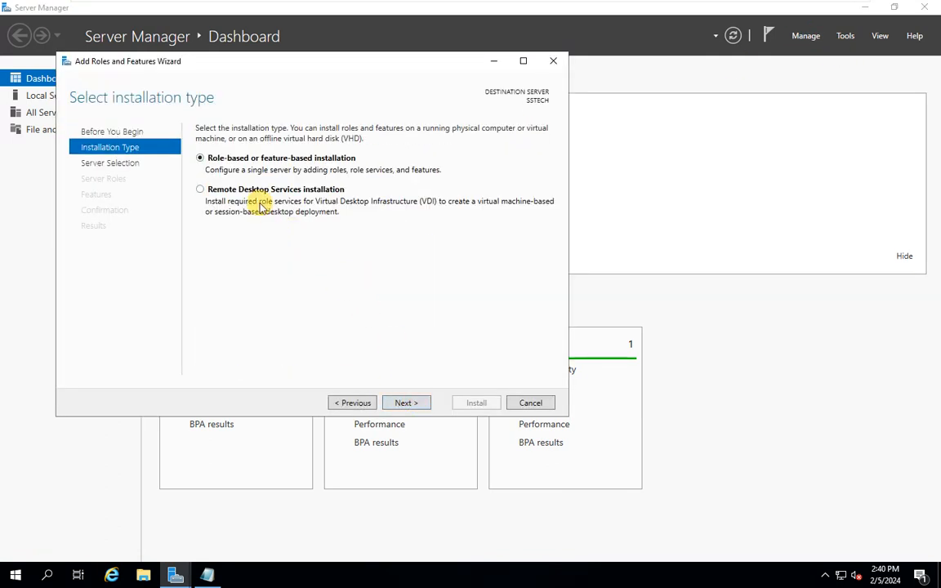
left_click(401, 404)
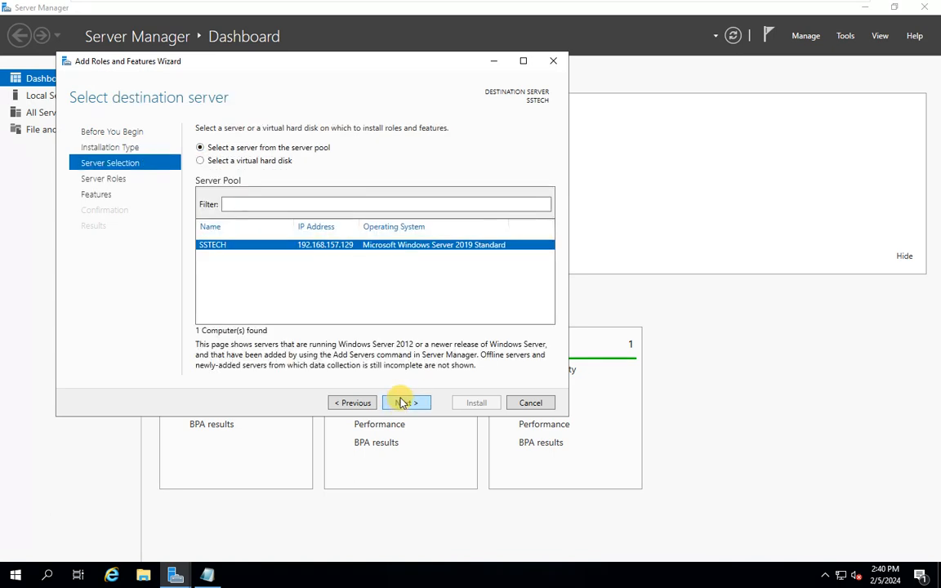
left_click(401, 403)
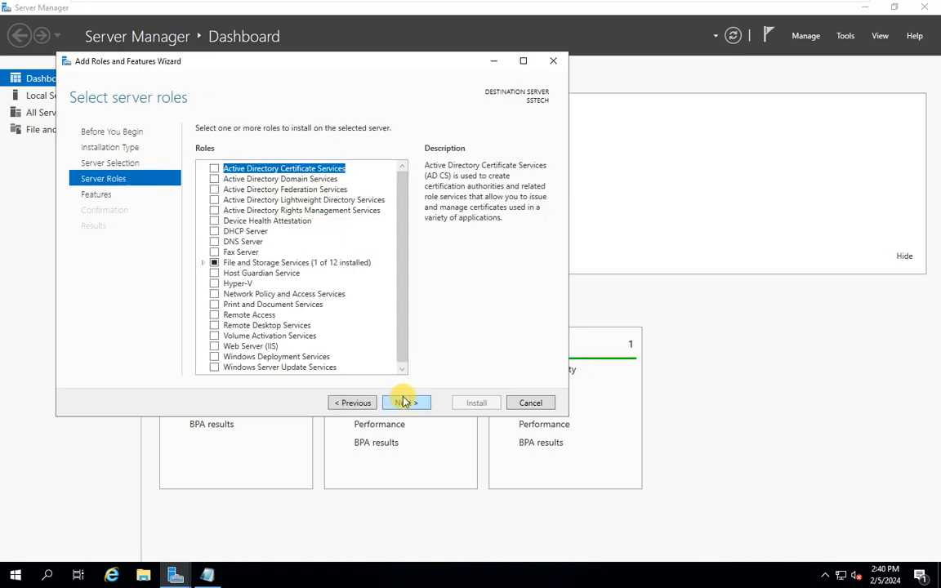
Return to the wizard's server selection and check the machine's IP configuration with ipconfig in a Command Prompt, closing it when done
left_click(348, 402)
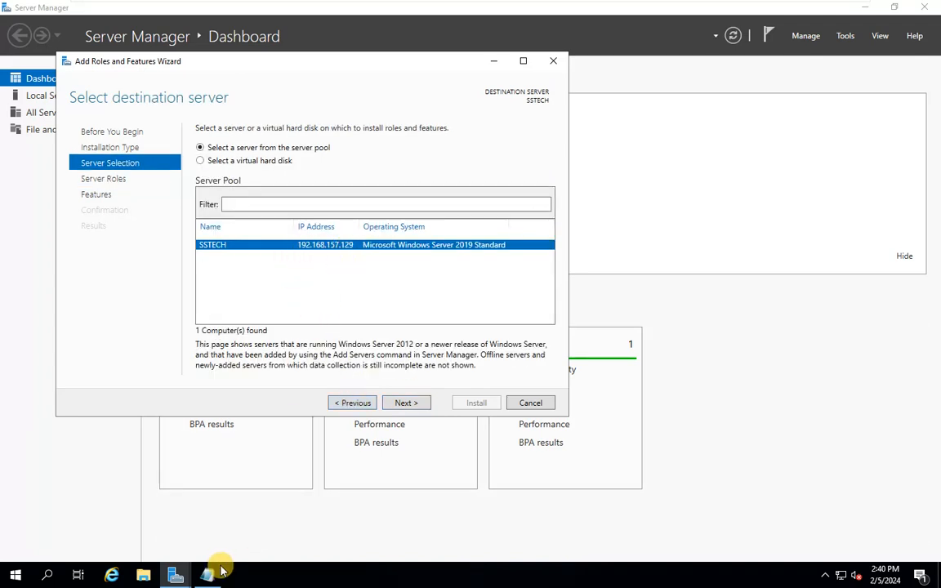
key("super+r")
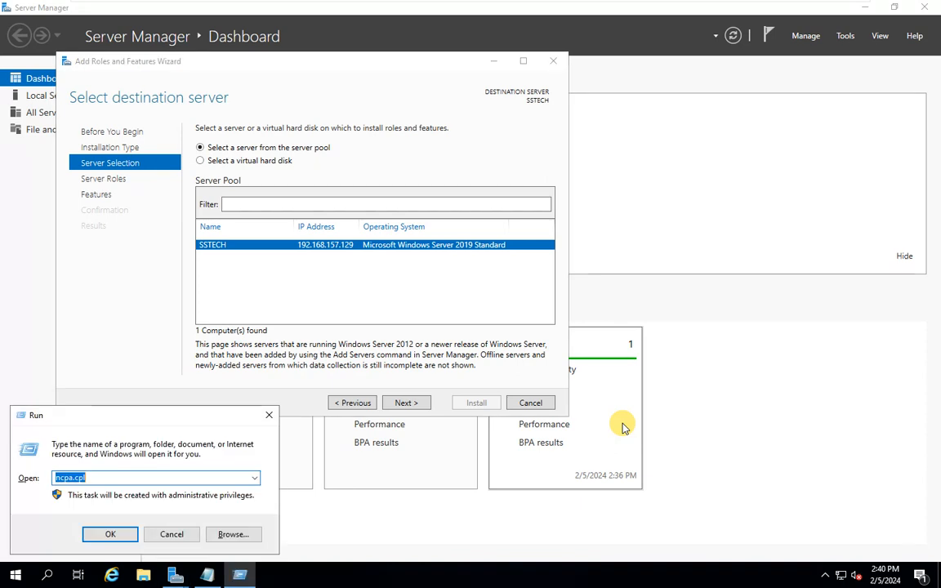
type("cmd")
key("Return")
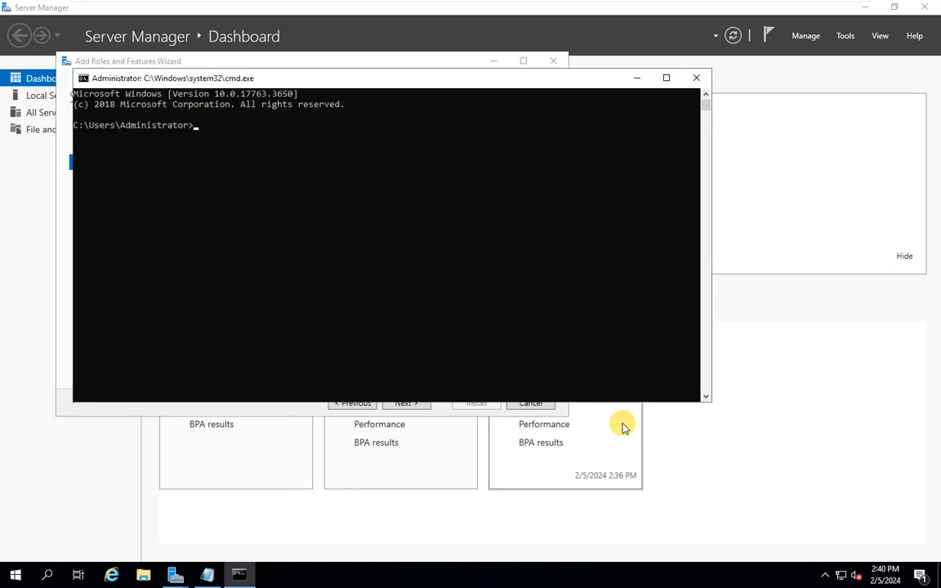
type("ipconfig")
key("Return")
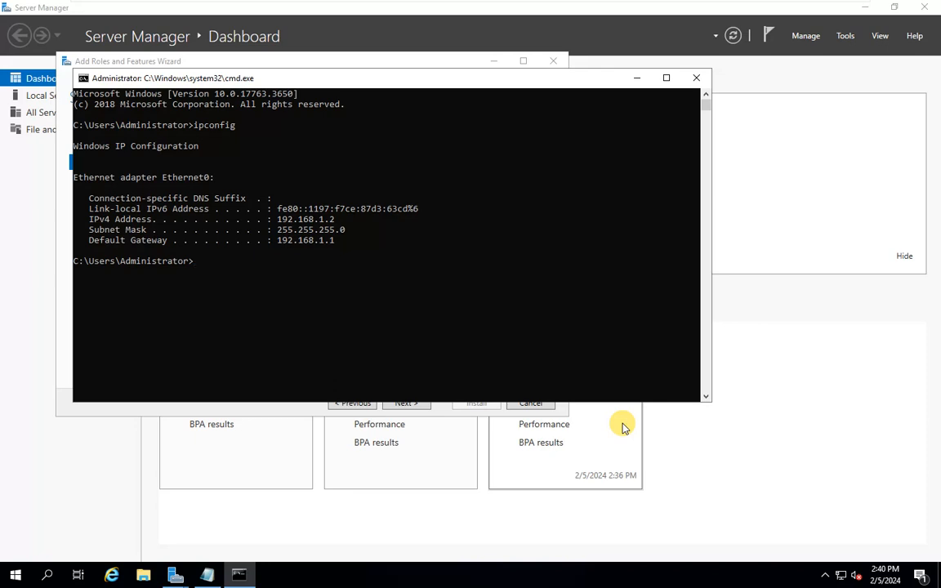
left_click(694, 78)
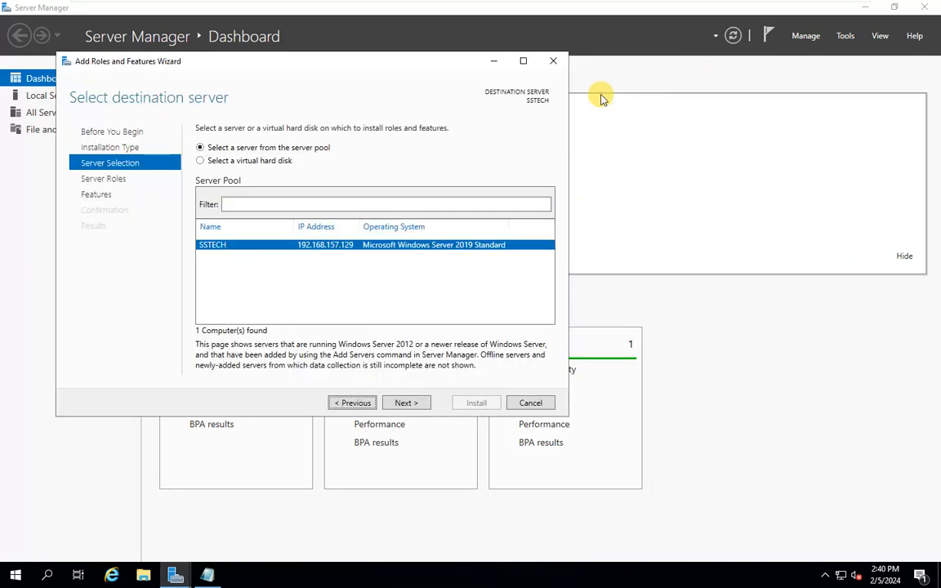
Select the Active Directory Domain Services and DNS Server roles with their required features and management tools, continuing past the validation results
left_click(406, 402)
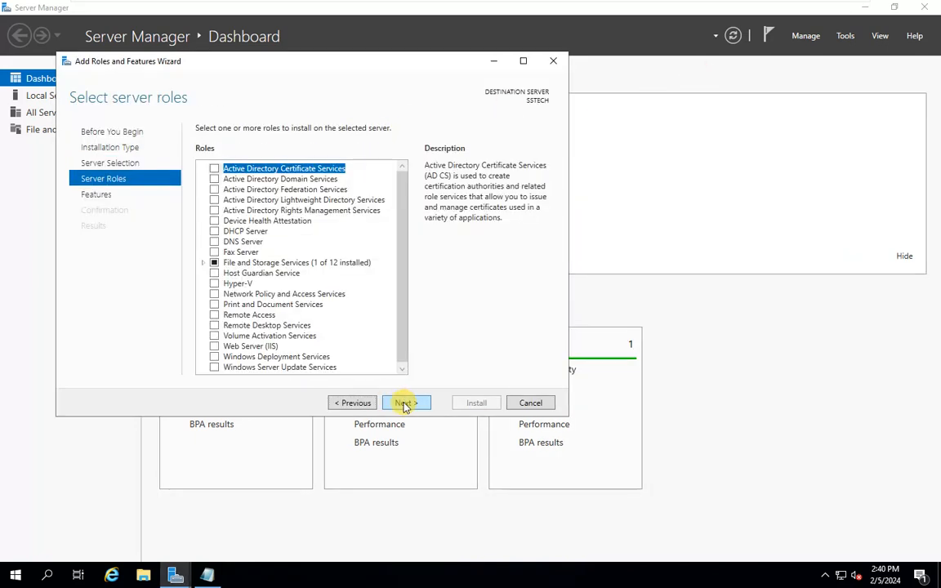
left_click(216, 181)
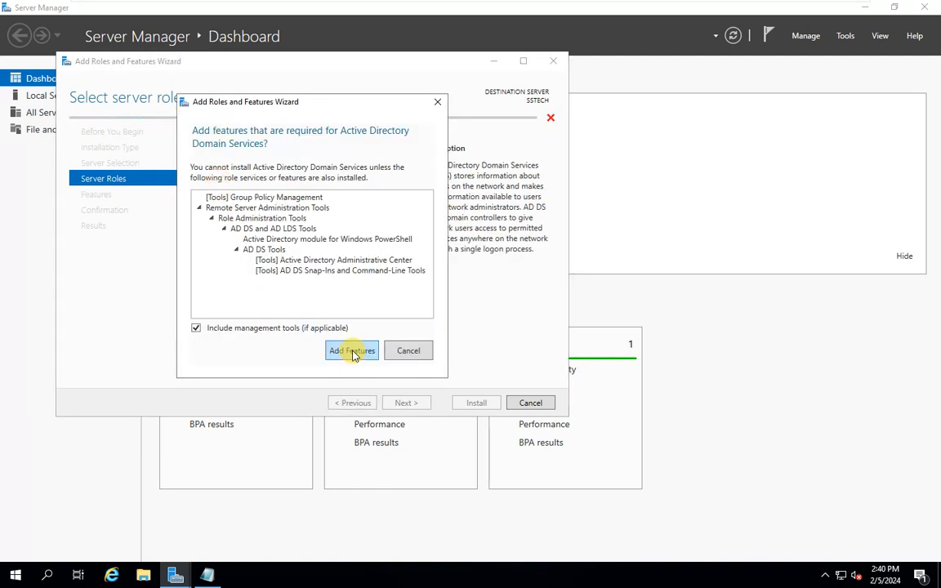
left_click(352, 351)
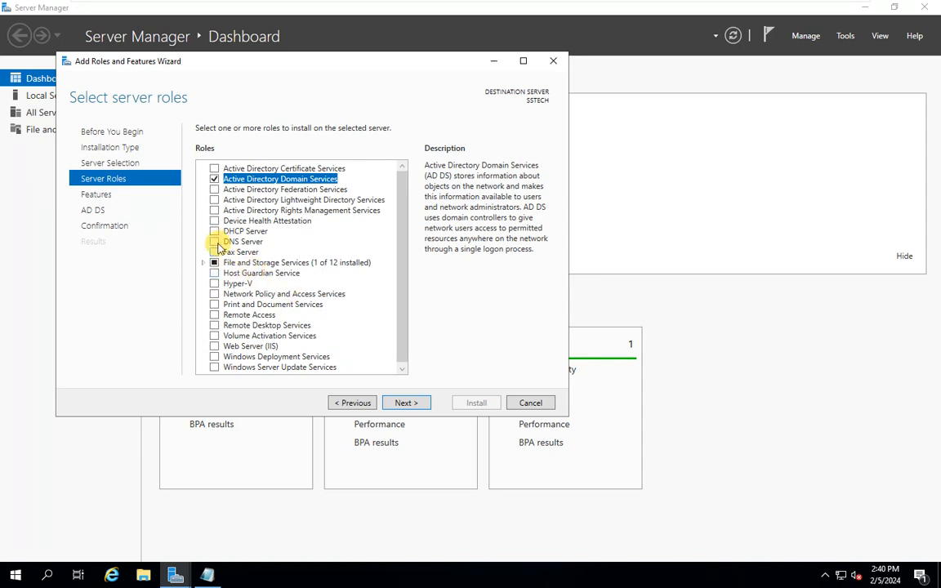
left_click(214, 242)
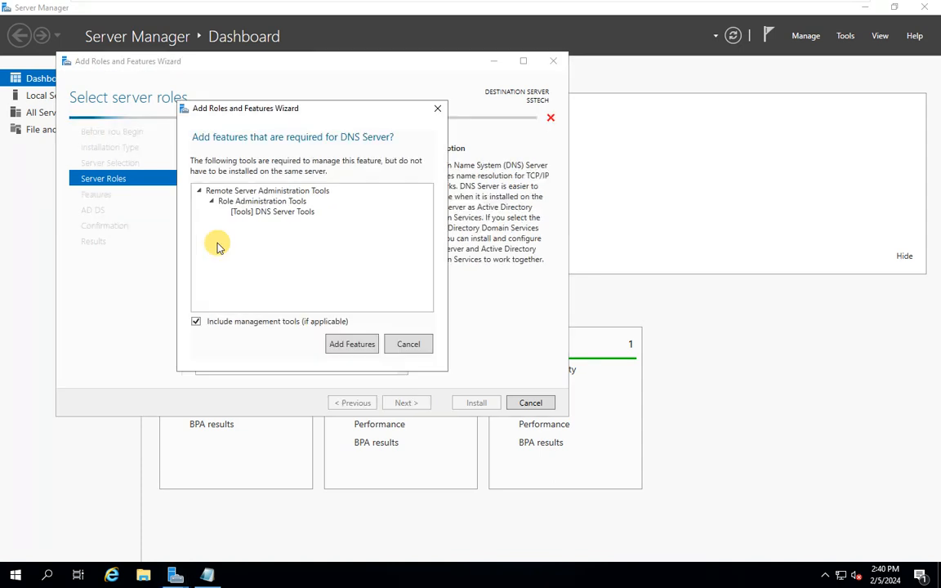
left_click(351, 349)
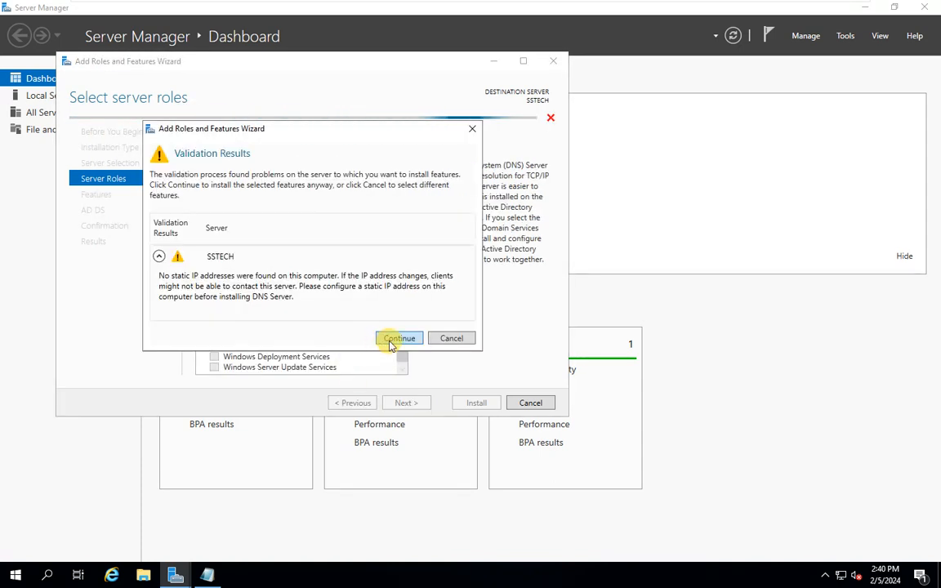
left_click(391, 341)
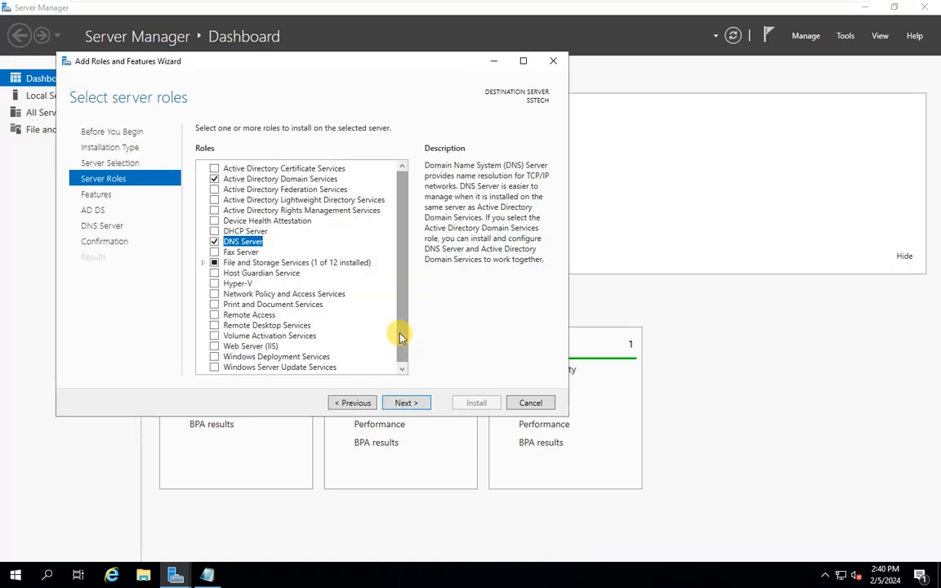
Switch to the Notepad notes and add the line "DC 192.168.1.2" a few blank lines below the prerequisites
left_click(207, 575)
key("Return")
key("Return")
key("Return")
key("Return")
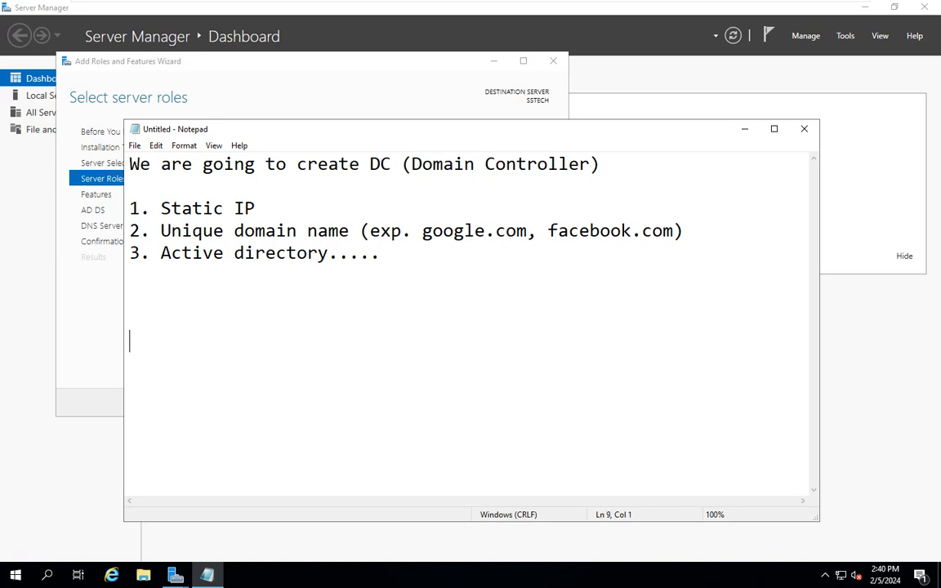
type("DC 192.6")
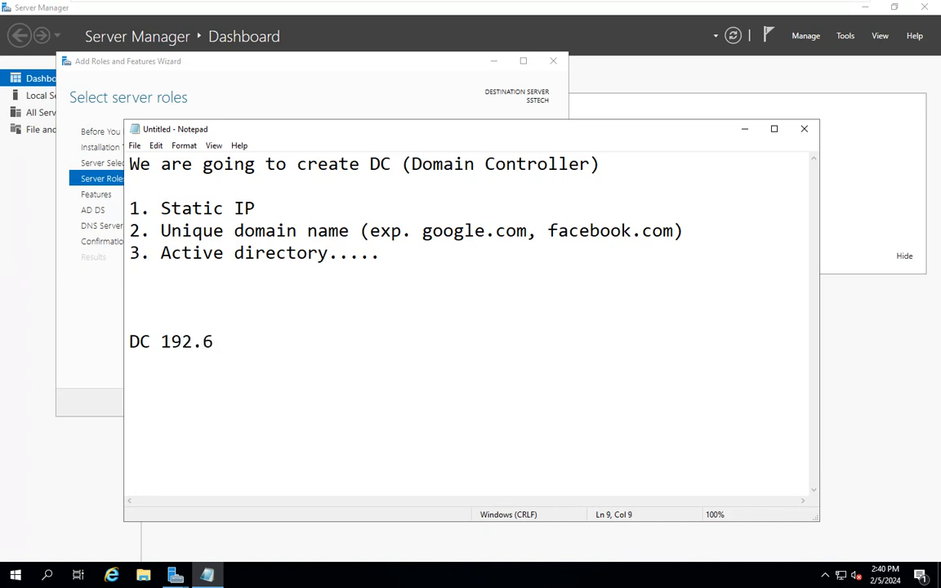
key("BackSpace")
type("168.1.5")
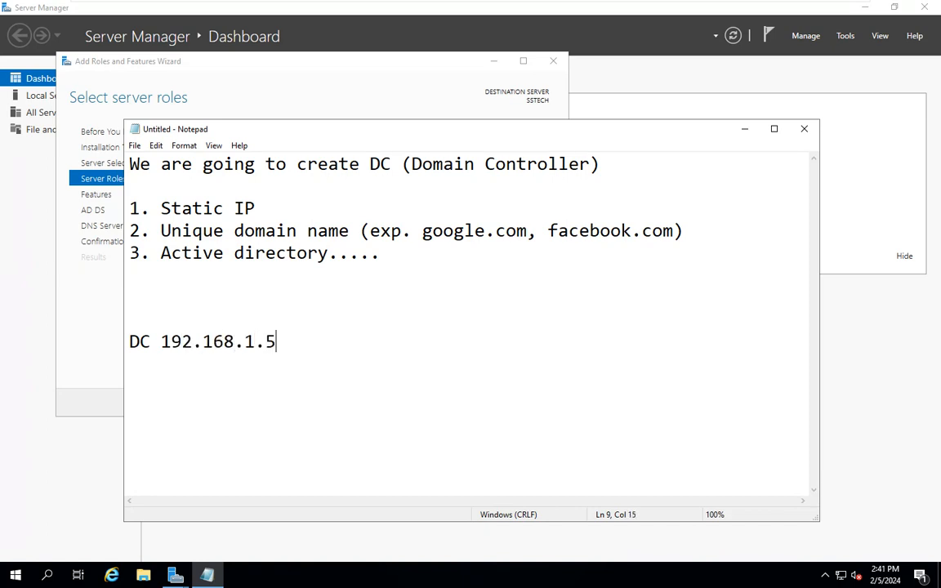
key("BackSpace")
type("2")
Add the domain name SSTI.co.in after the DC's IP address in the notes, and put Notepad away
type("Tech")
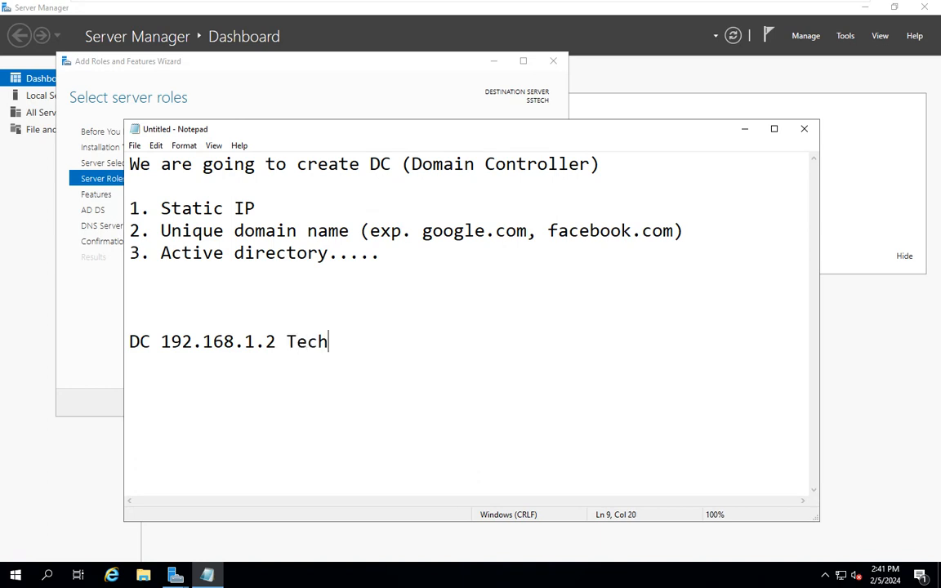
key("BackSpace")
key("BackSpace")
key("BackSpace")
key("BackSpace")
type("SSTI.co.in")
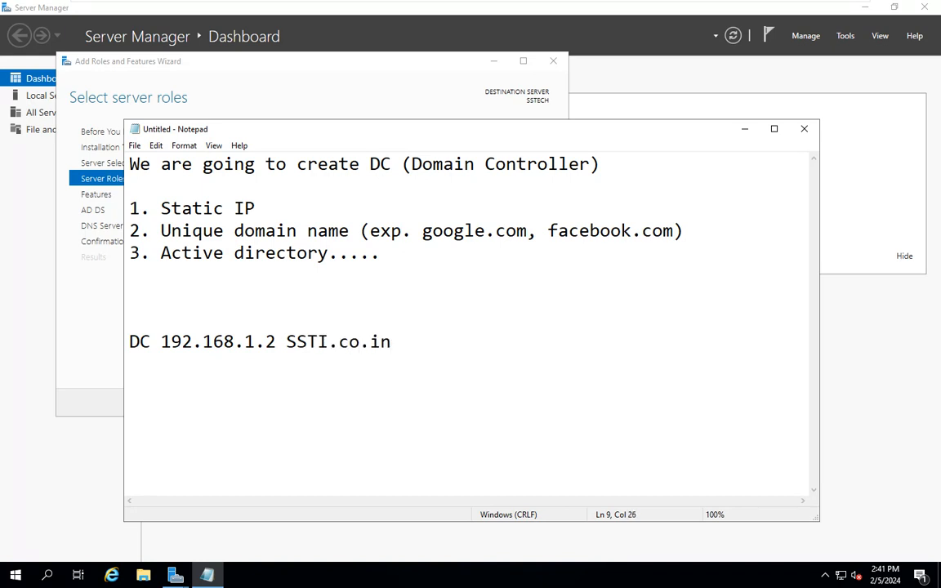
left_click_drag(391, 339, 157, 343)
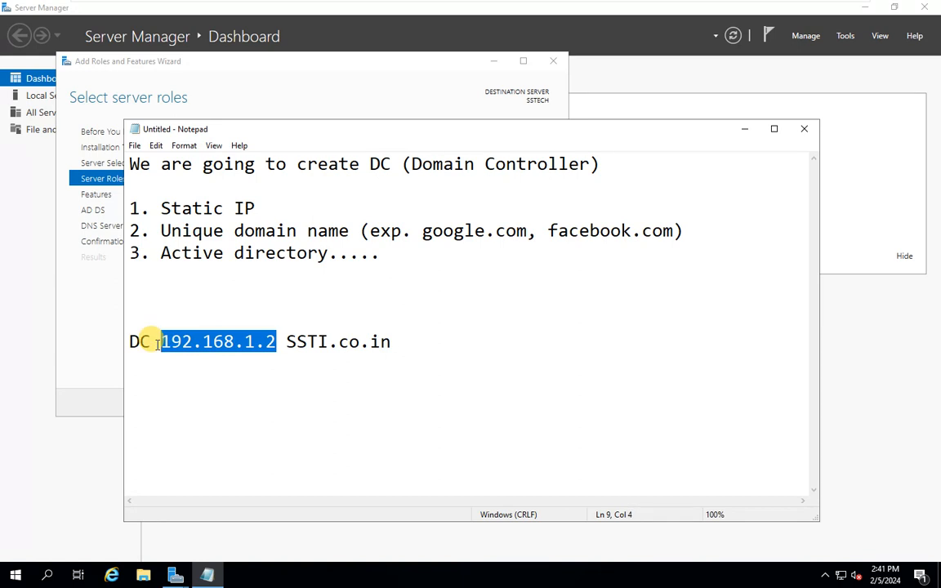
left_click(746, 130)
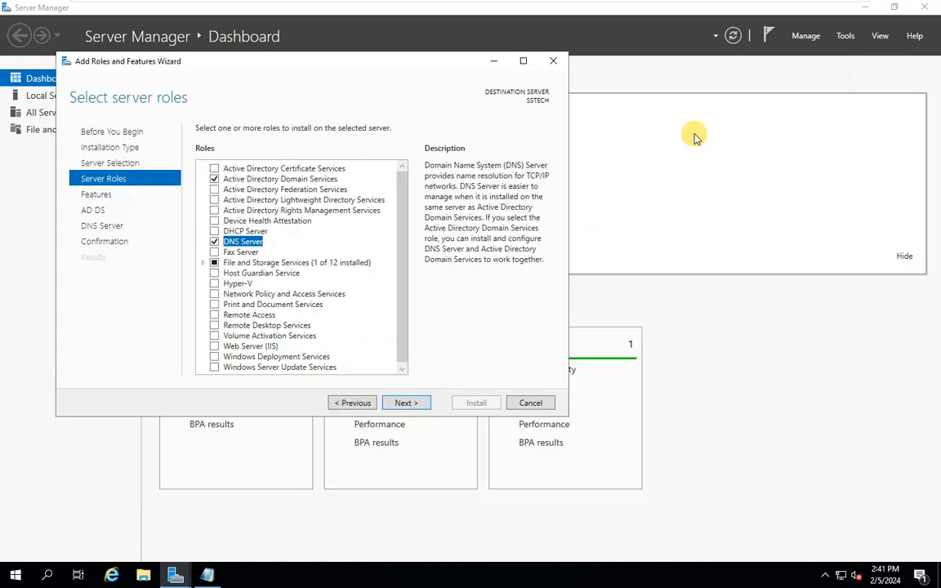
Ping 192.168.1.2 from the Run dialog to test the server's address
key("super+r")
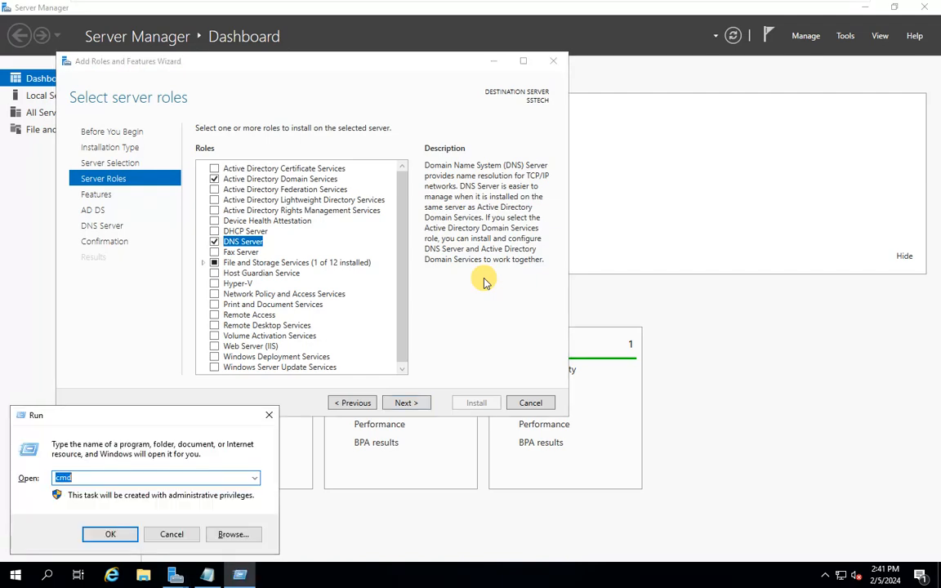
type("ping 192.1")
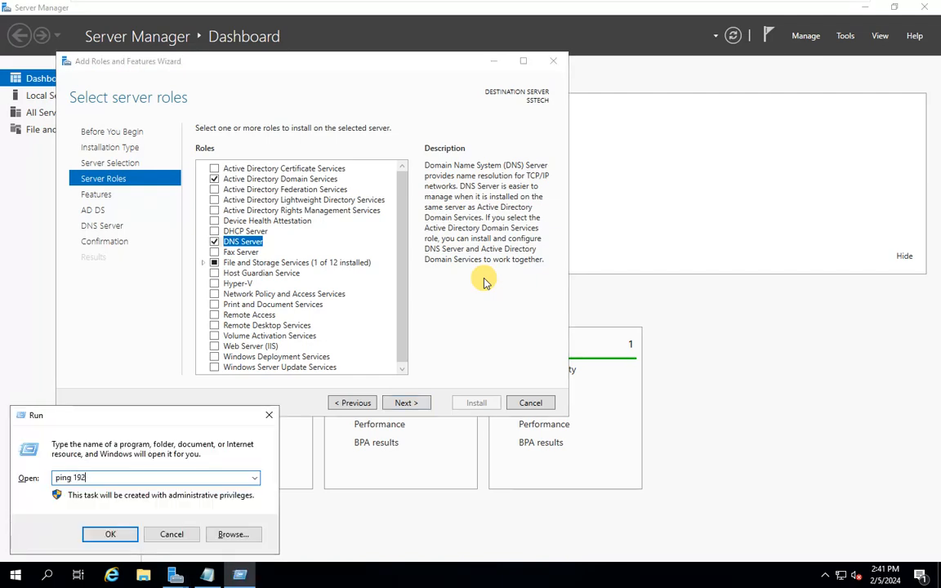
type("68.1.2")
key("Return")
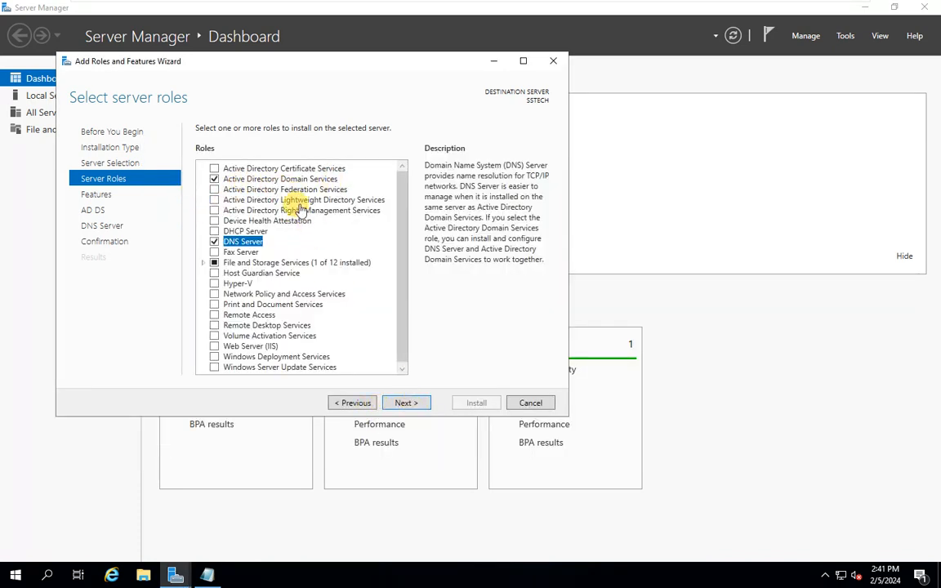
Keep the default features, allow the destination server to restart automatically if required, and start installing the selected roles
left_click(404, 404)
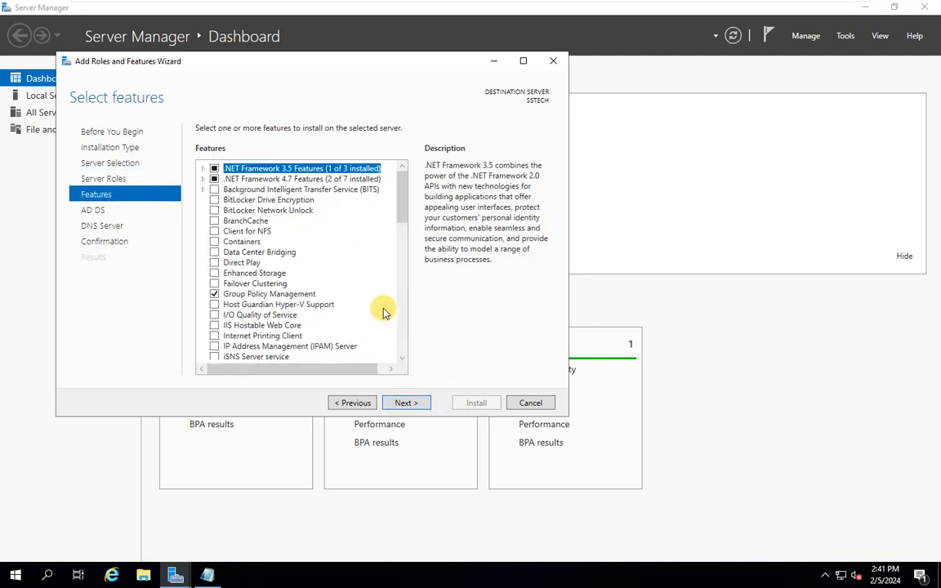
left_click(412, 404)
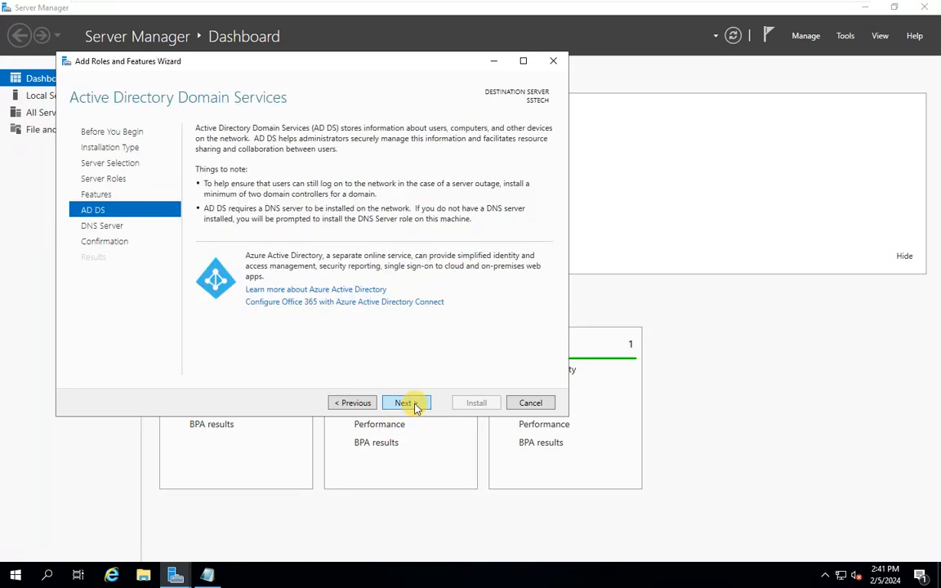
left_click(413, 405)
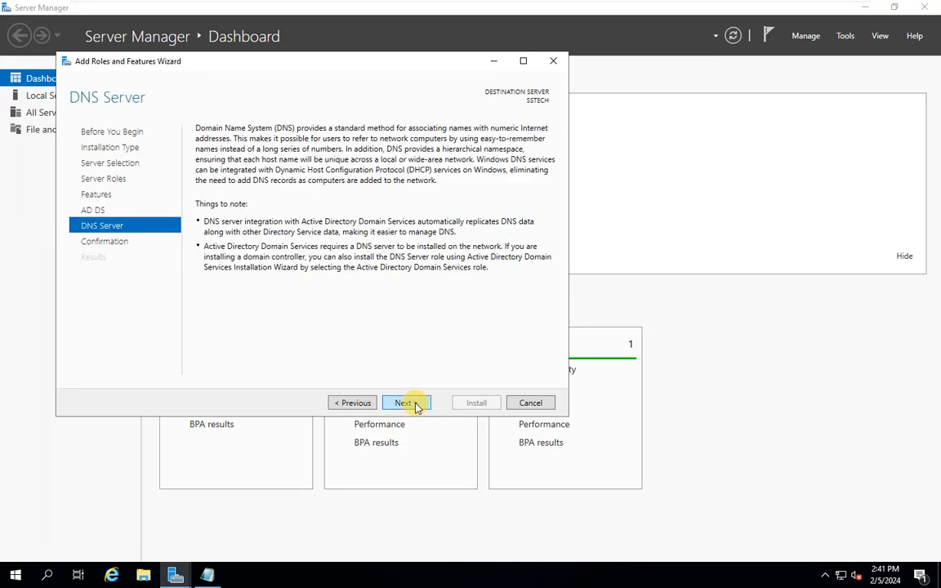
left_click(413, 405)
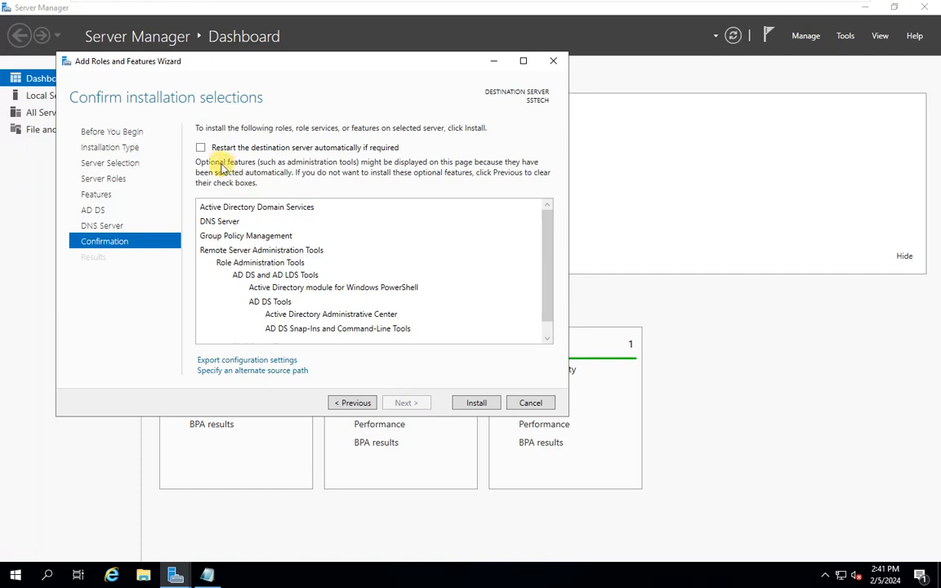
left_click(200, 148)
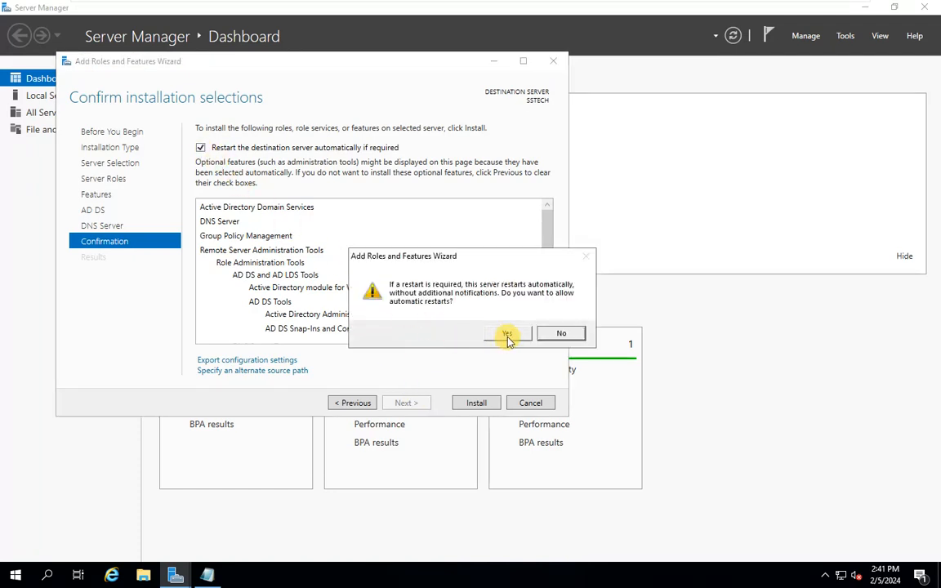
left_click(503, 335)
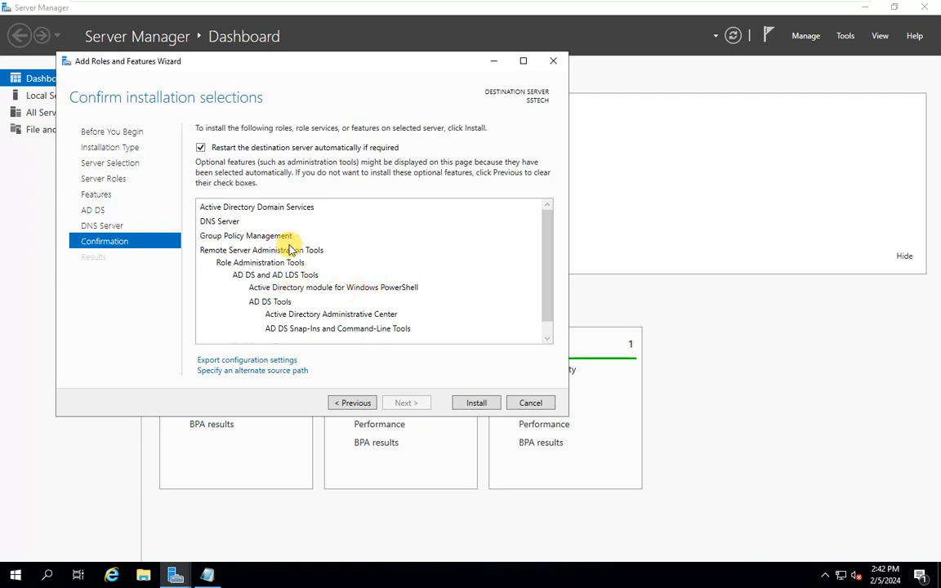
left_click(477, 403)
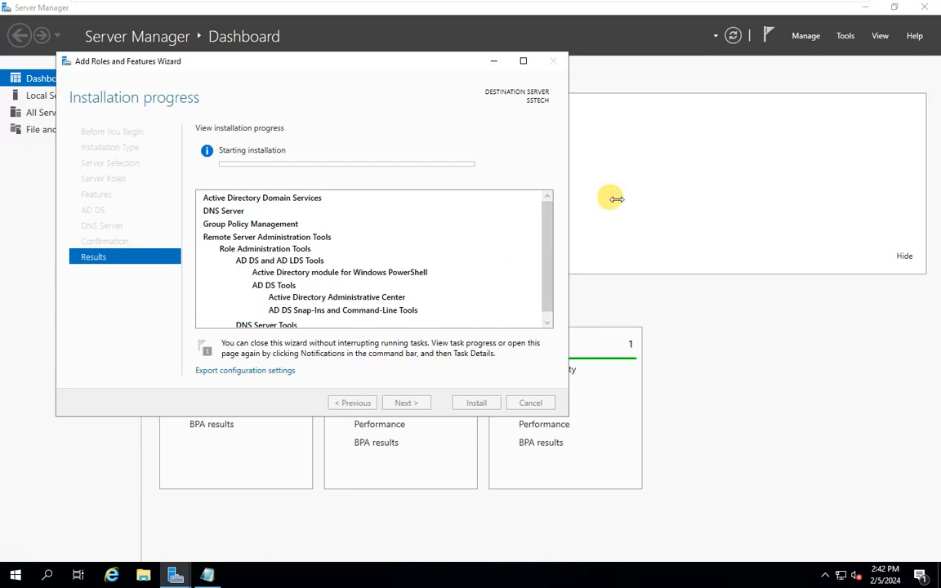
mouse_move(775, 1)
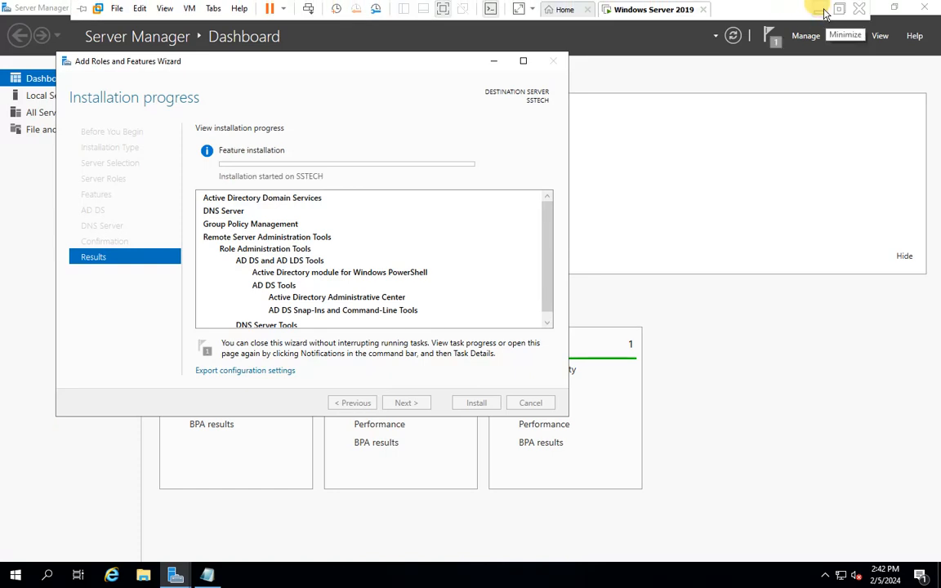
left_click(824, 10)
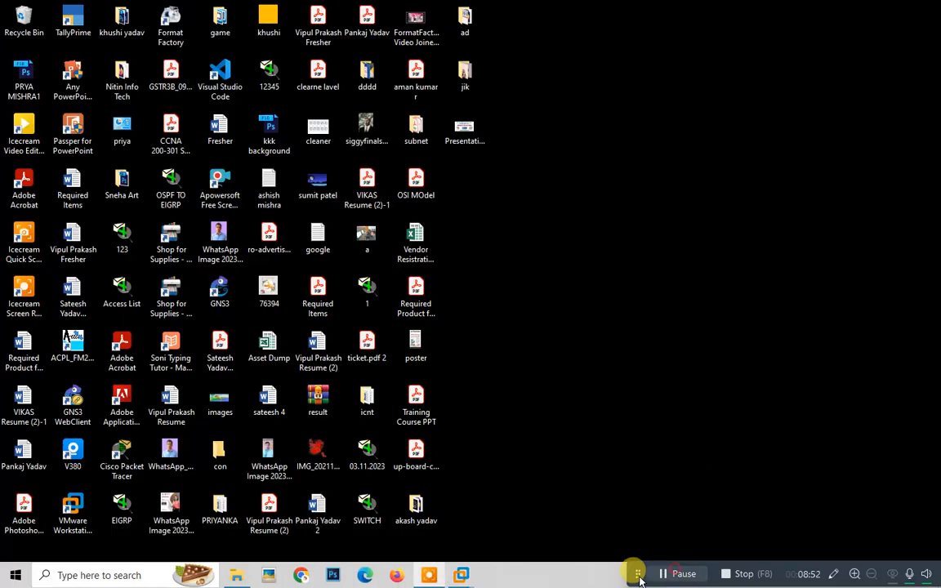
mouse_move(494, 576)
left_click(529, 511)
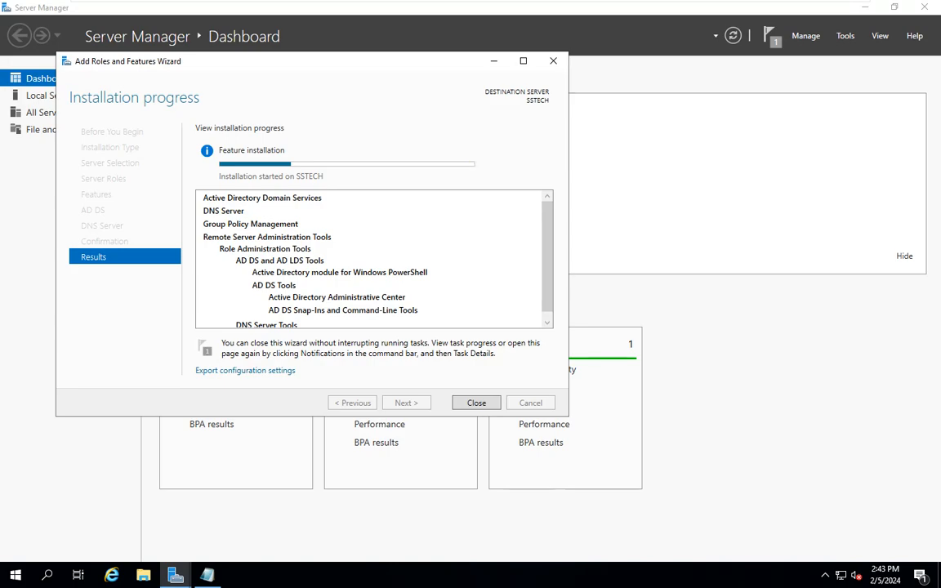
left_click(819, 9)
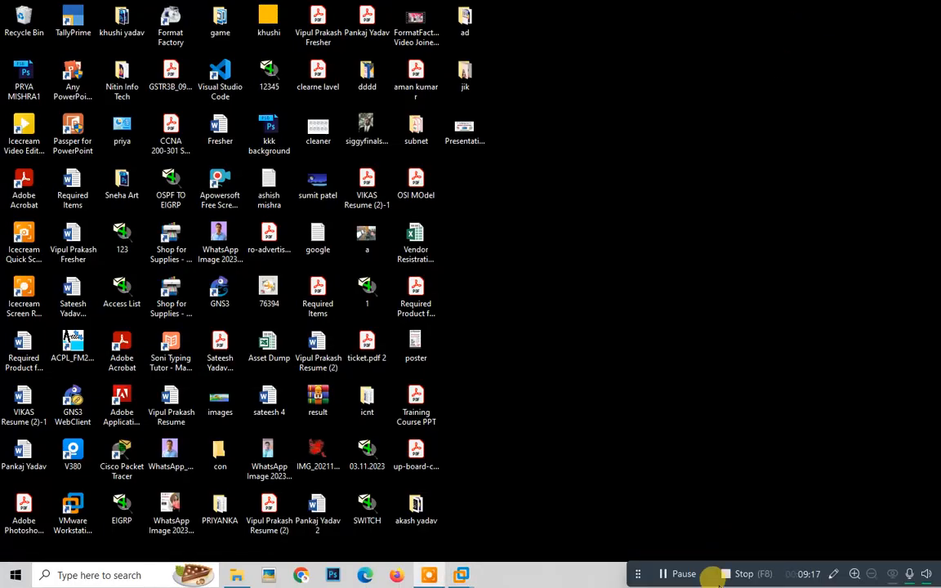